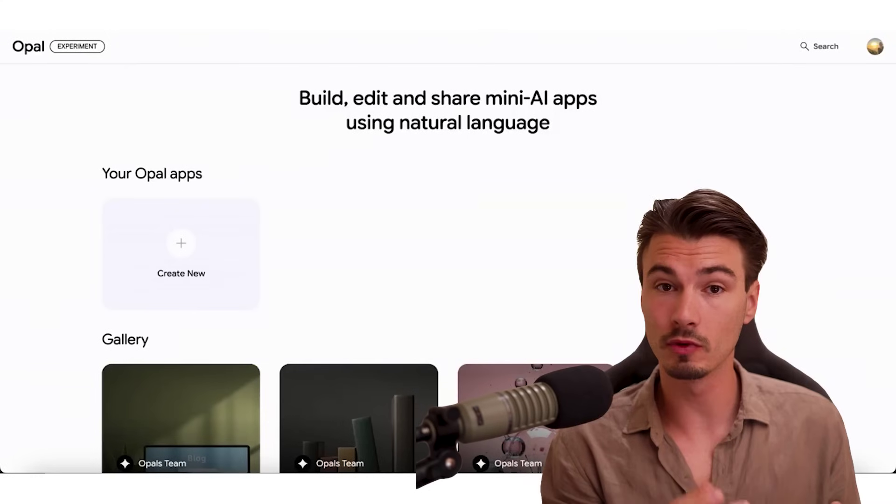
scroll(448, 261, "down", 8)
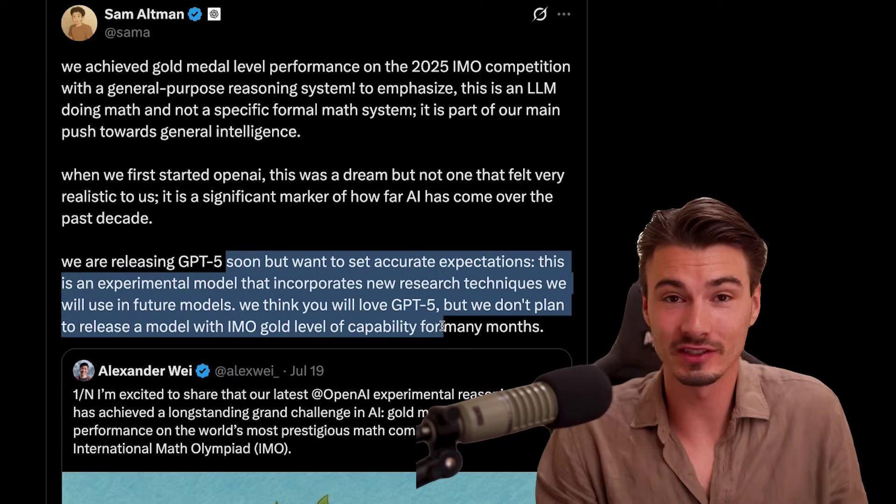
left_click(442, 326)
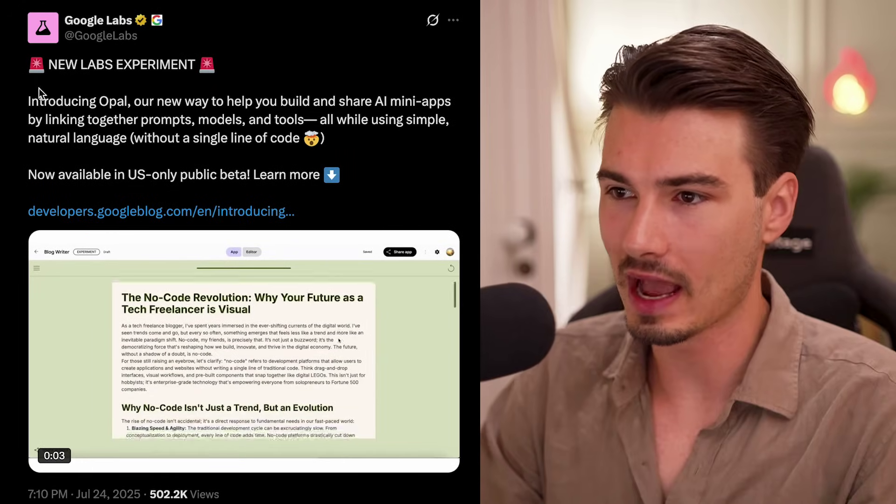
left_click_drag(27, 103, 129, 101)
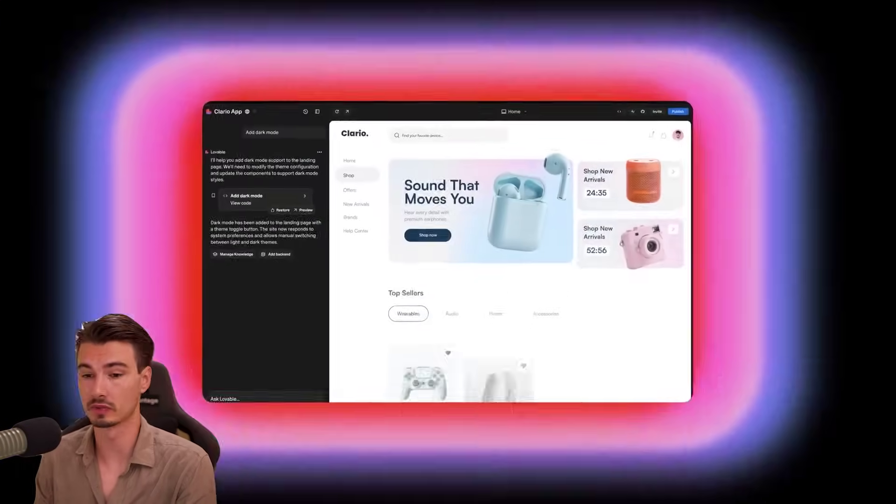
type("Add a sidebar with user pro")
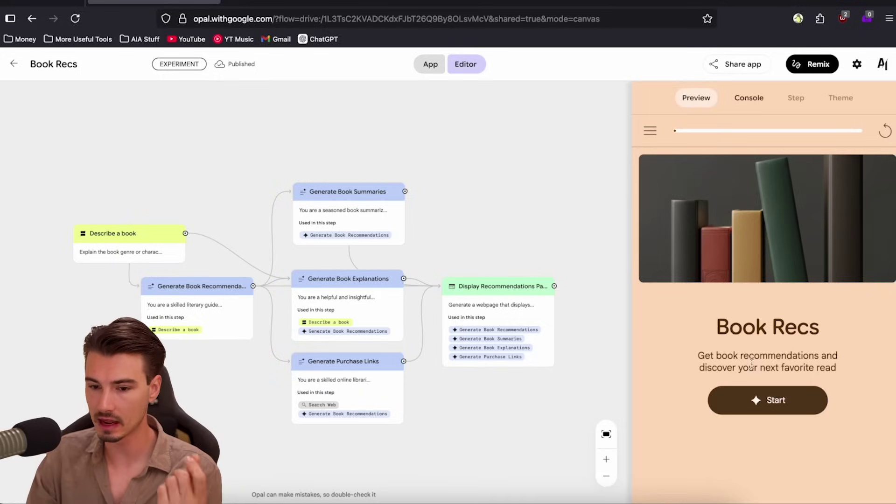
Step: Start the Book Recs app in the preview and submit a request for similar sci fi books
left_click(745, 396)
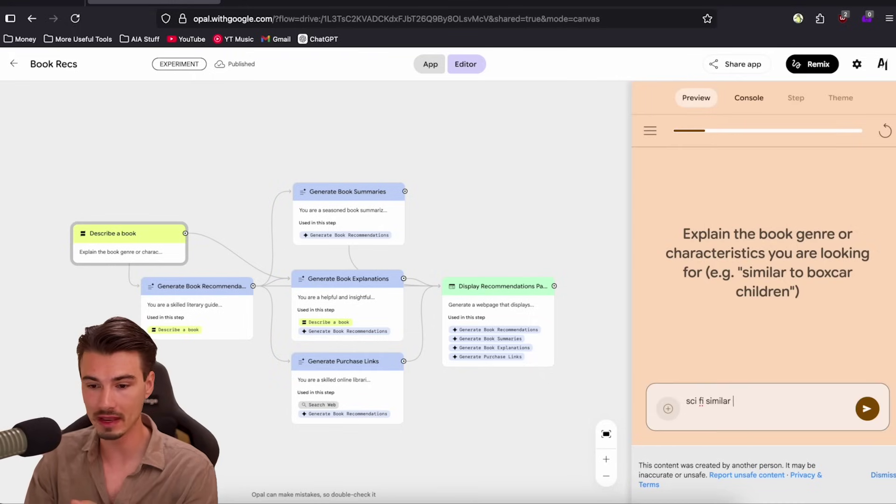
left_click(867, 411)
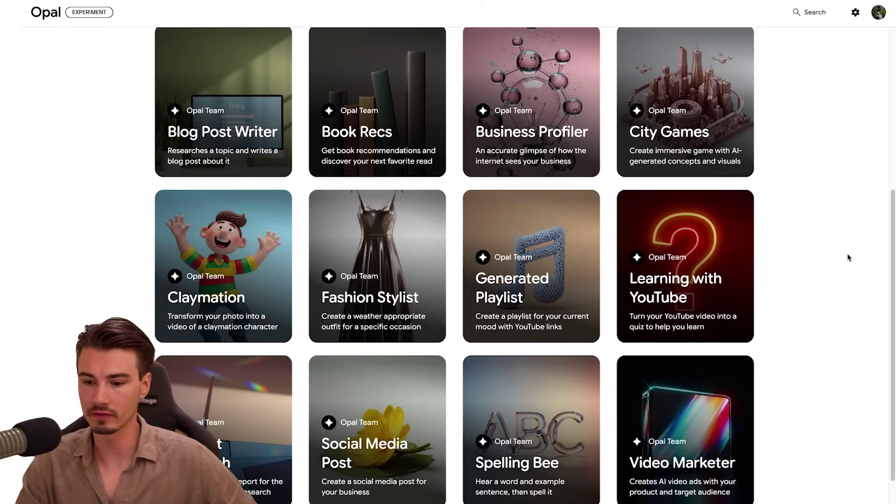
Step: Browse the gallery and open the Business Profiler app
scroll(880, 281, "down", 1)
scroll(862, 284, "up", 6)
scroll(862, 283, "down", 5)
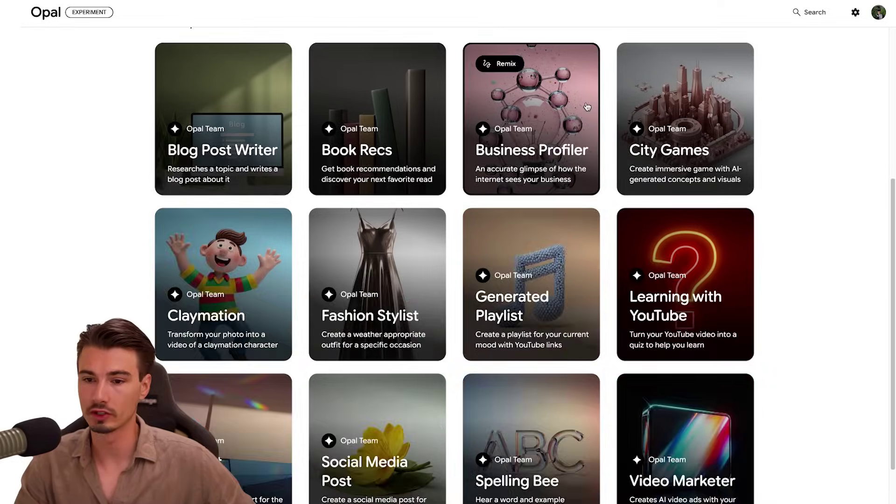
left_click(540, 99)
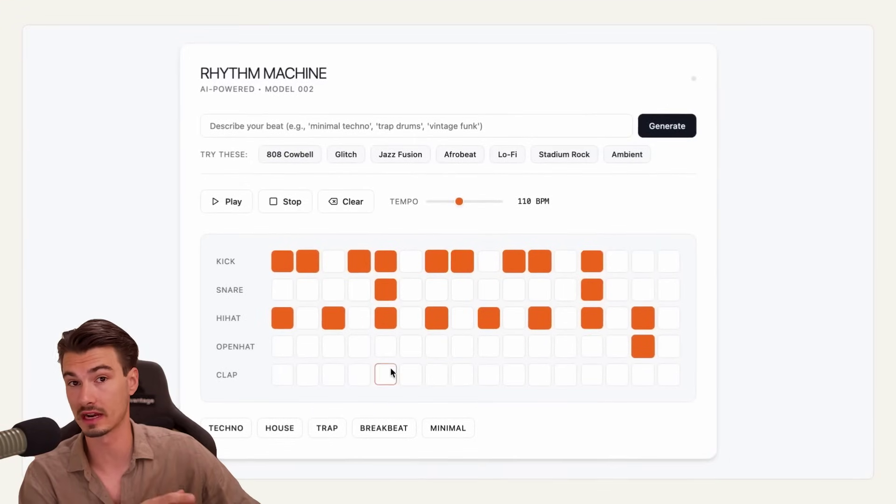
left_click(390, 369)
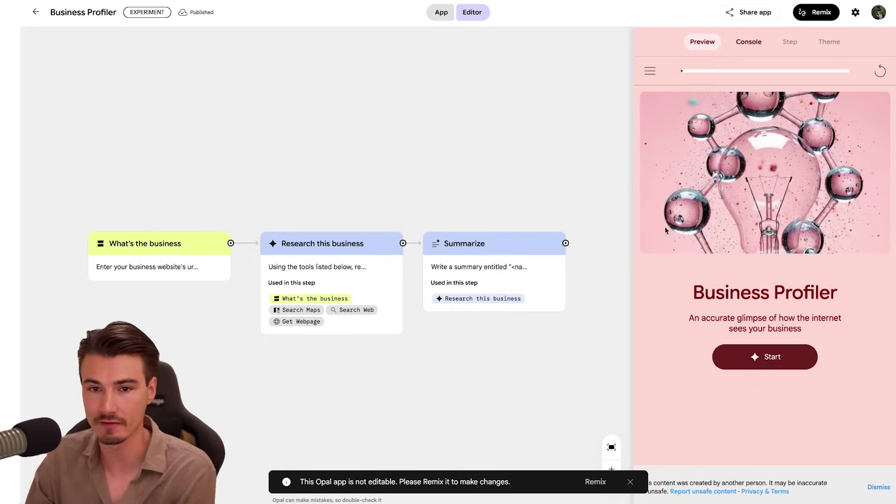
Step: Examine the prompts and tools in the What's the business, Research this business and Summarize steps
left_click(141, 271)
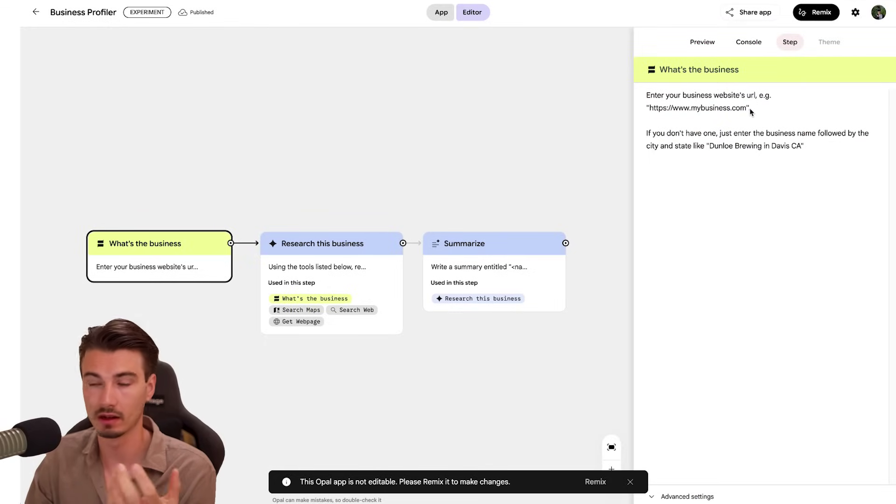
left_click(394, 264)
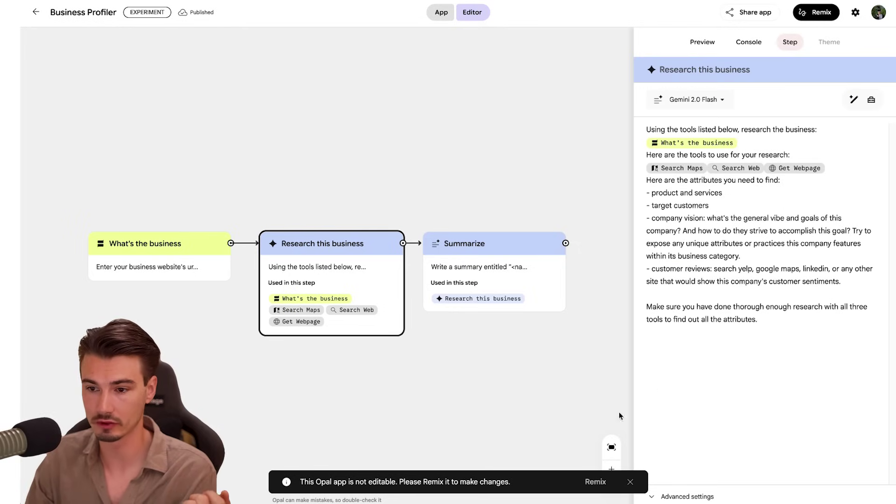
left_click_drag(666, 126, 829, 205)
left_click(808, 171)
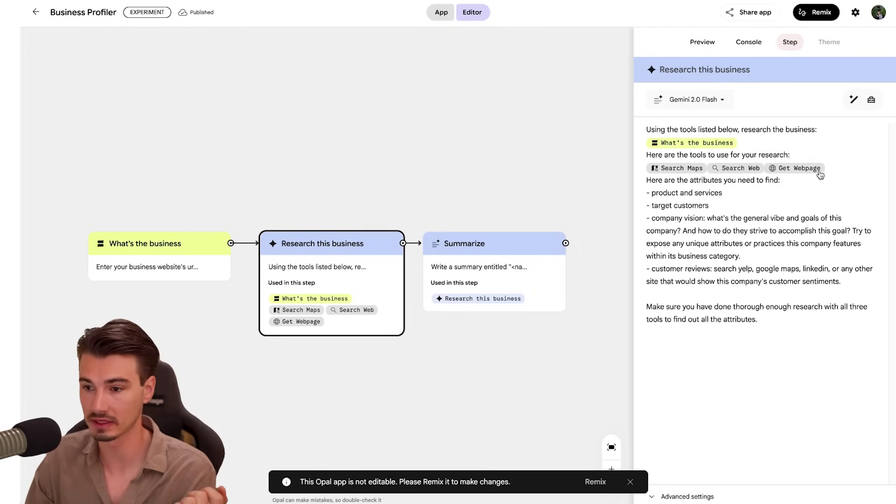
left_click_drag(762, 192, 448, 200)
left_click(472, 271)
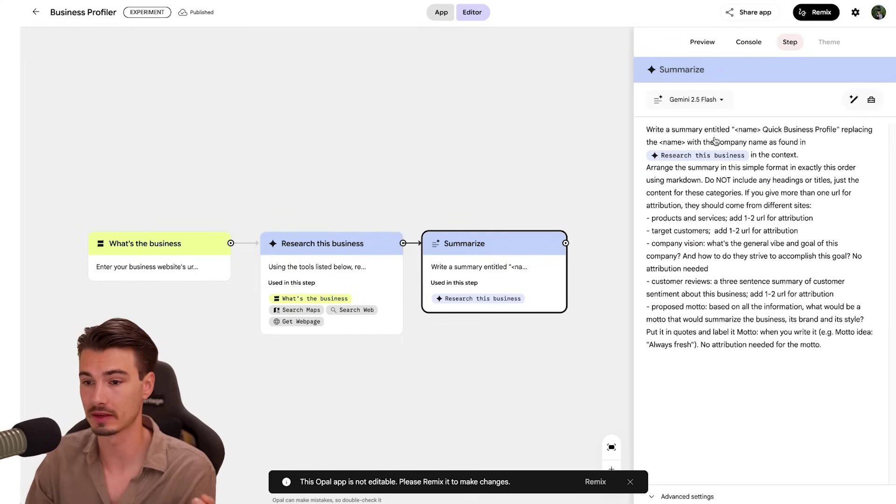
left_click_drag(663, 132, 800, 273)
left_click(519, 310)
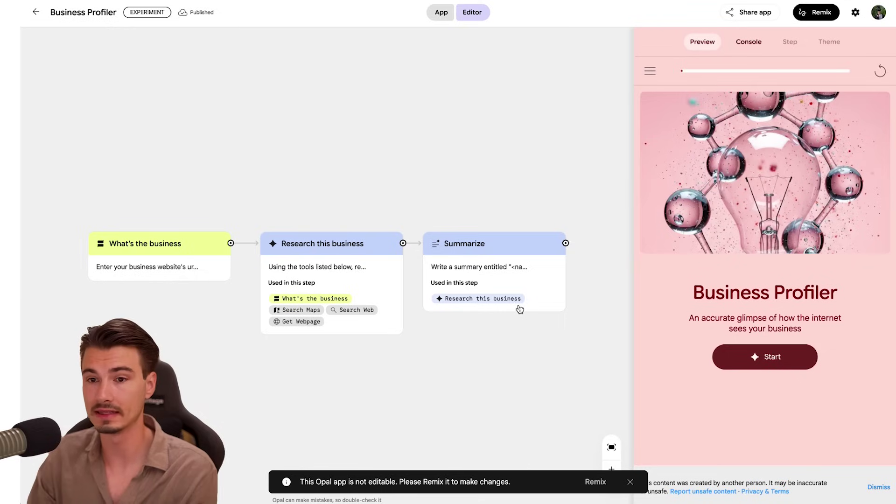
Step: Run Business Profiler on myaiadvantage.com and read through the generated business profile
left_click(777, 358)
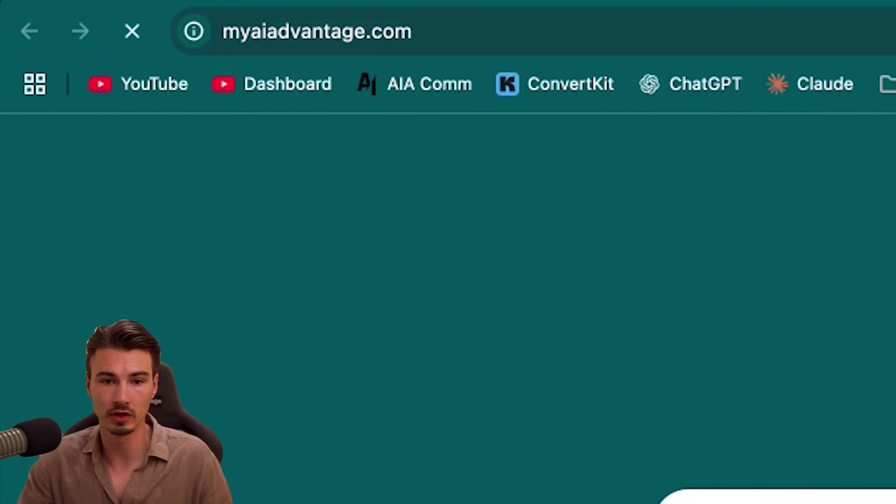
left_click(466, 32)
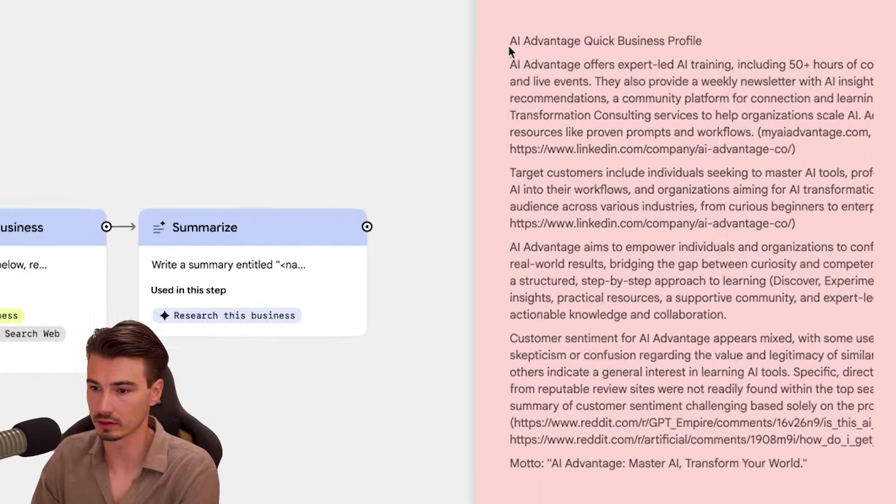
left_click_drag(657, 132, 712, 131)
left_click(491, 155)
left_click_drag(497, 171, 558, 188)
left_click(521, 303)
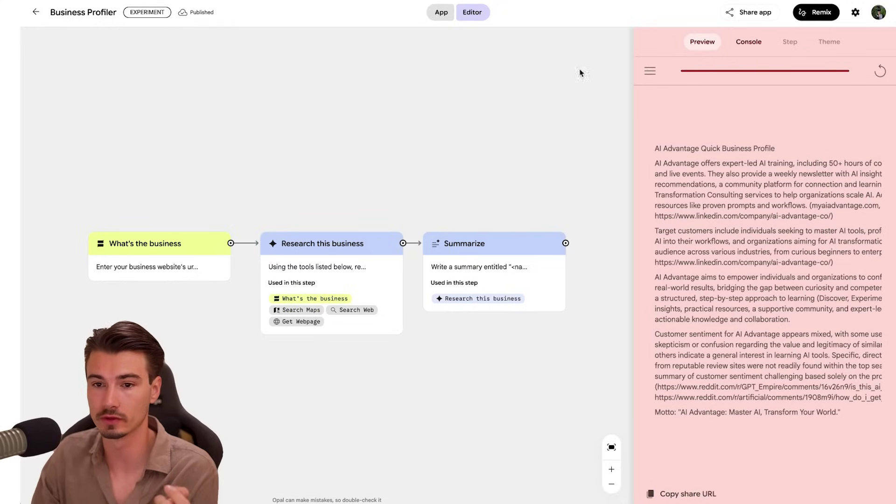
Step: Check the Summarize step's prompt and remix Business Profiler into an editable copy
left_click(449, 245)
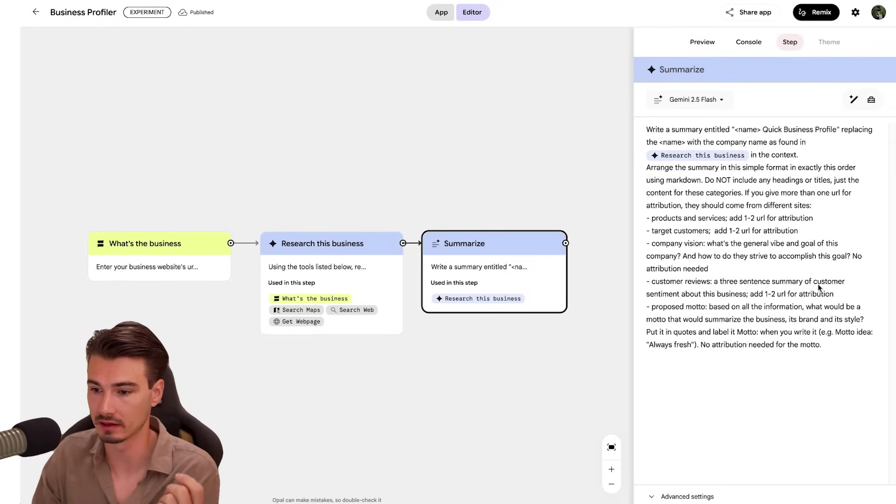
left_click(820, 13)
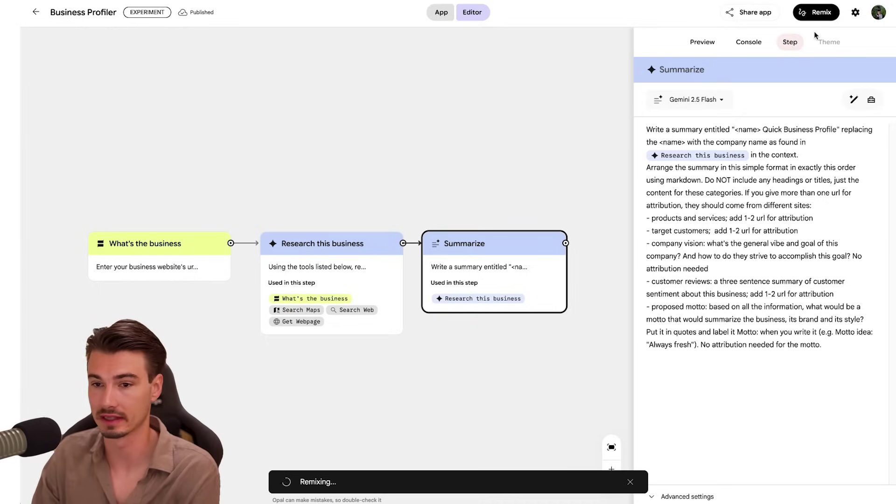
Step: Add a YouTube video asset and place it above the workflow, without setting its URL
left_click(406, 48)
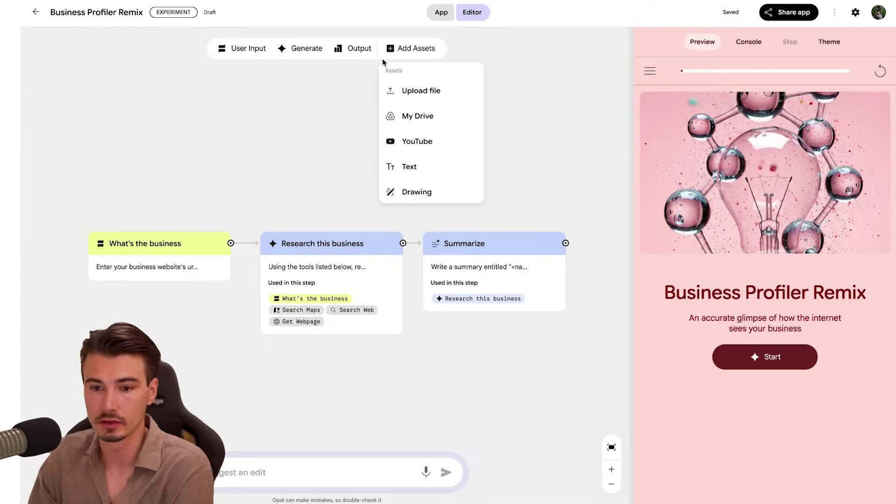
left_click(449, 144)
left_click_drag(350, 245, 348, 109)
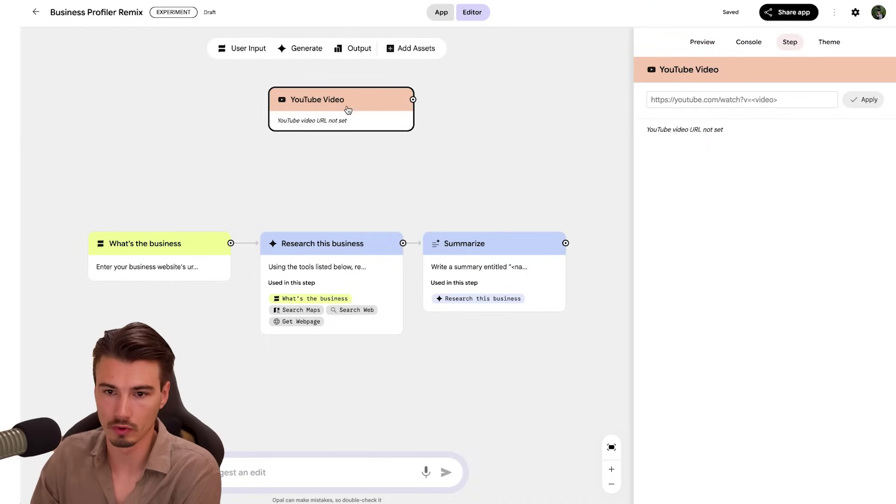
left_click(412, 47)
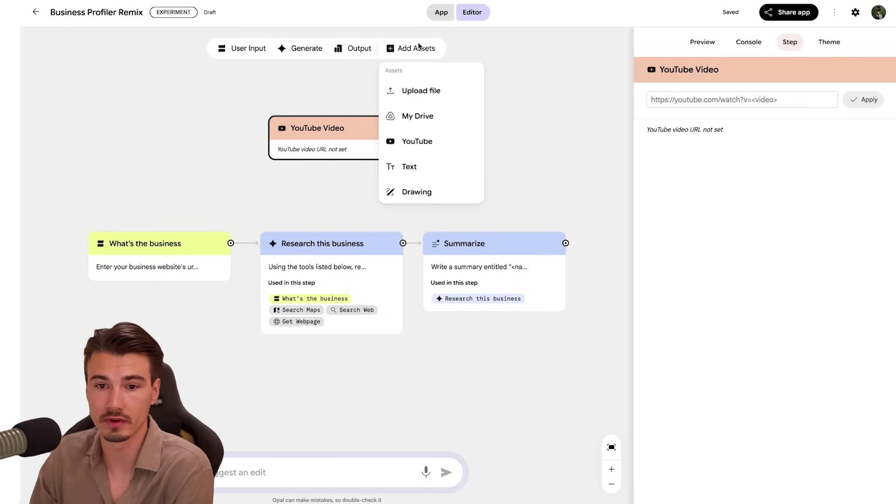
left_click(412, 48)
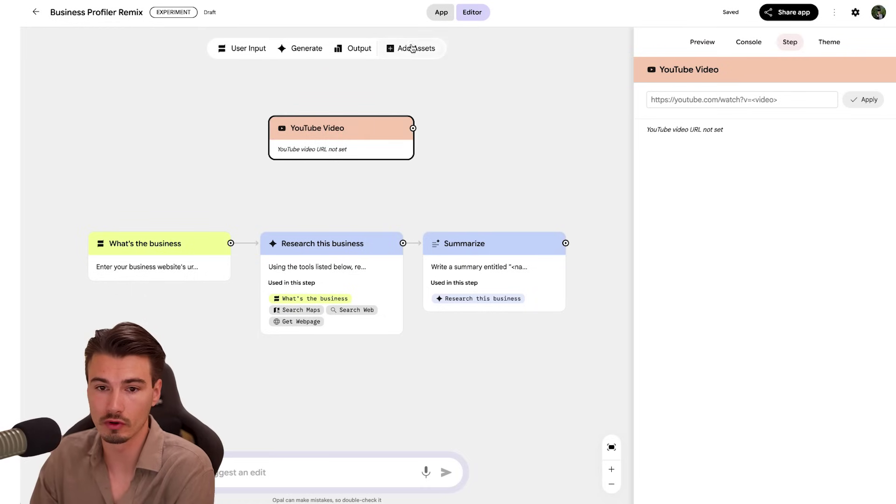
left_click(701, 42)
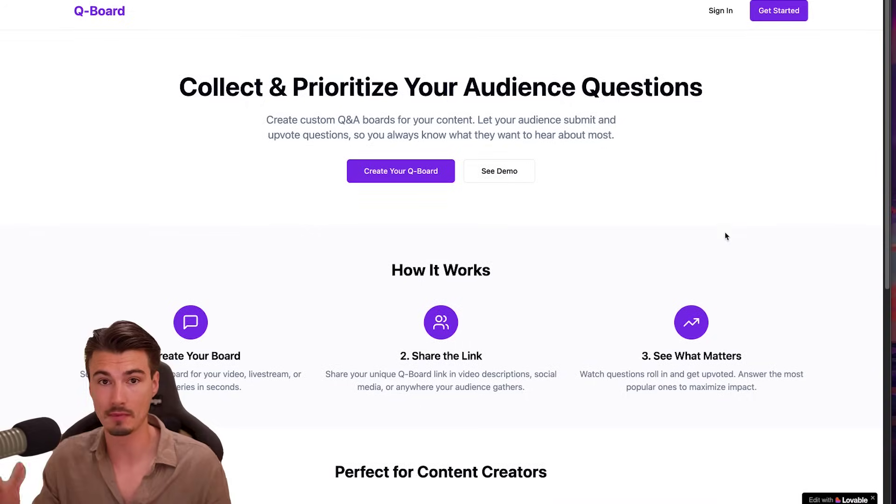
scroll(719, 279, "down", 8)
scroll(765, 286, "down", 1)
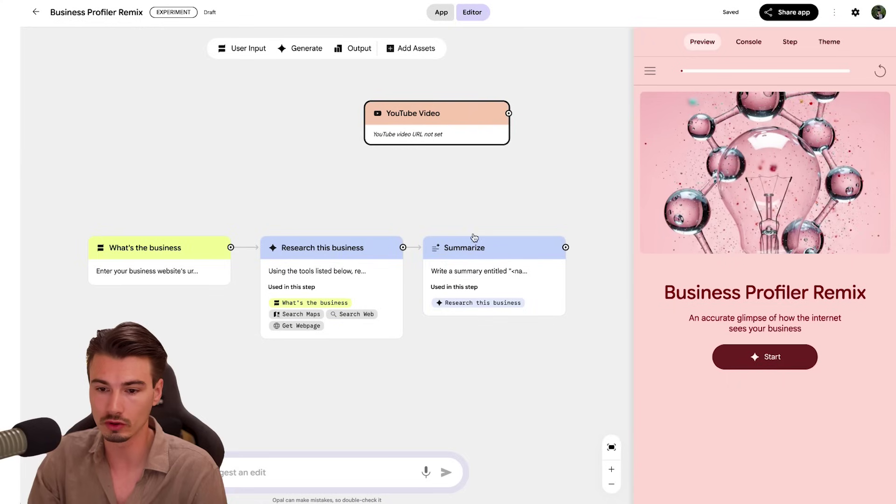
Step: Rearrange the workflow nodes, spreading out the three business steps and placing YouTube Video below Research this business
left_click(474, 238)
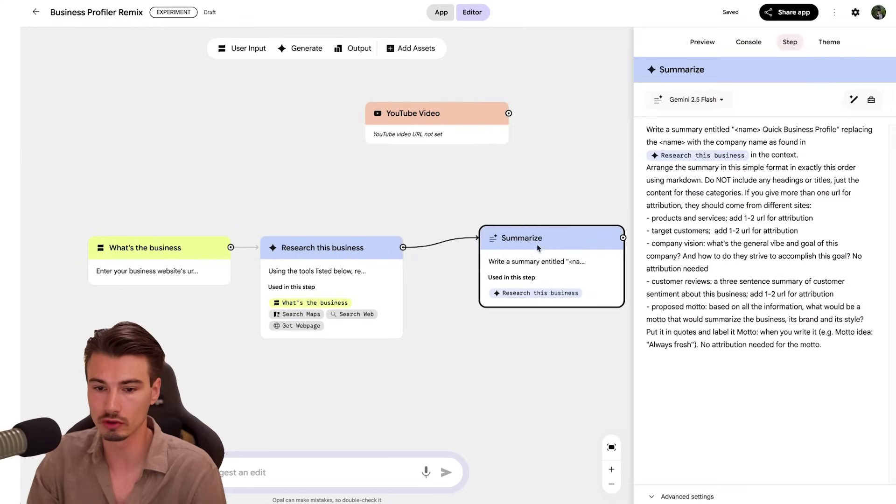
left_click_drag(168, 247, 100, 247)
left_click_drag(313, 244, 246, 167)
left_click_drag(528, 259, 528, 172)
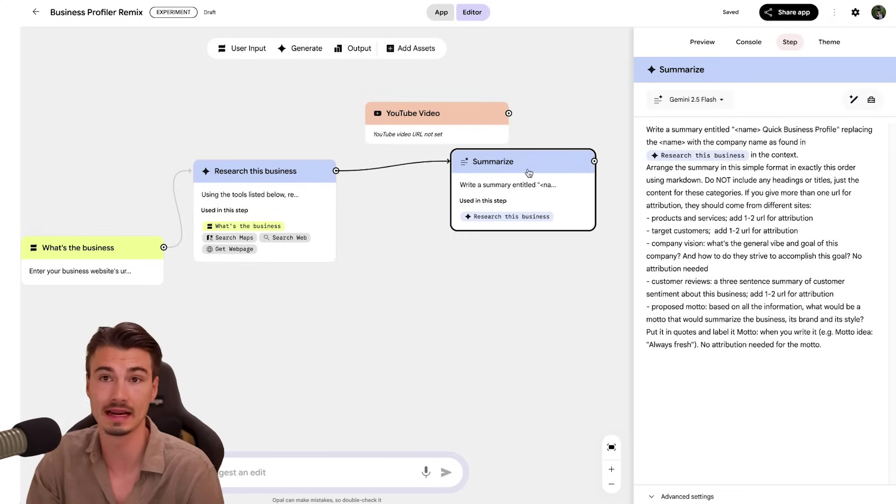
left_click_drag(318, 170, 365, 171)
left_click_drag(426, 105, 299, 337)
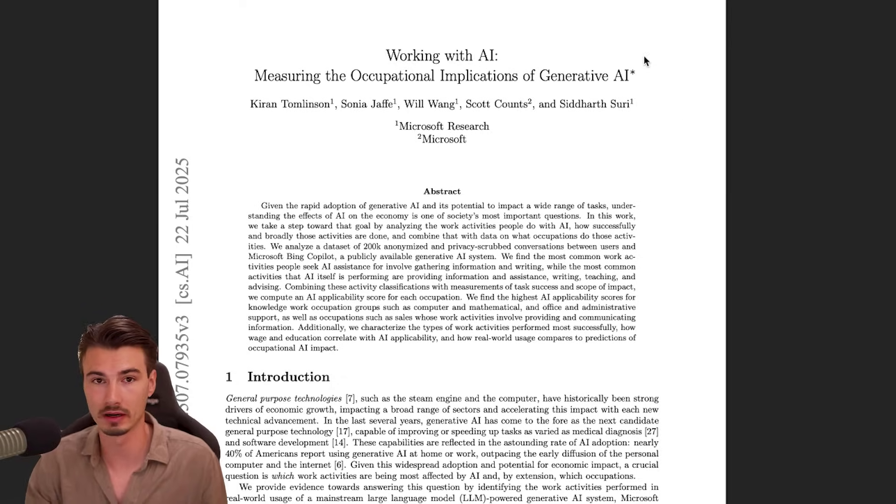
scroll(690, 100, "down", 1)
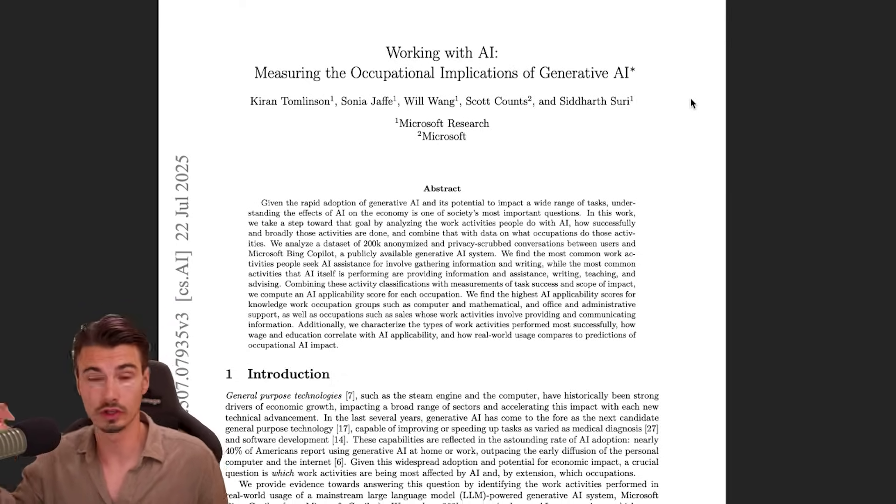
scroll(716, 172, "down", 20)
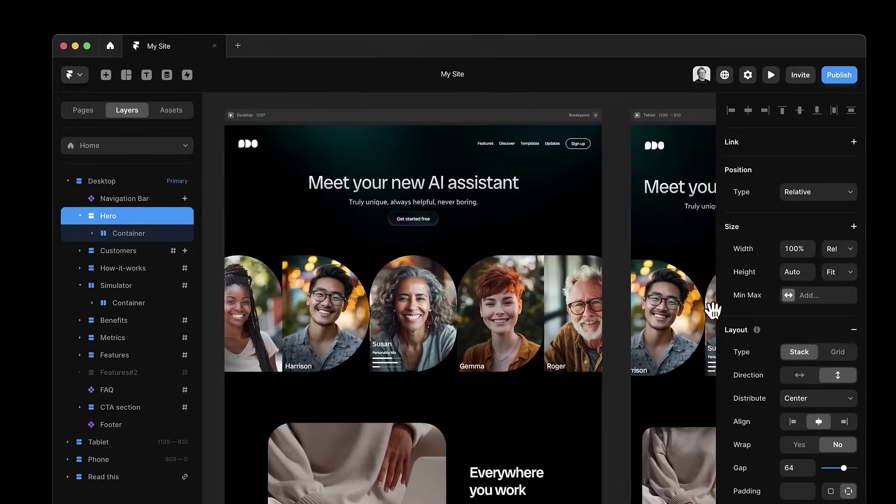
scroll(710, 304, "right", 5)
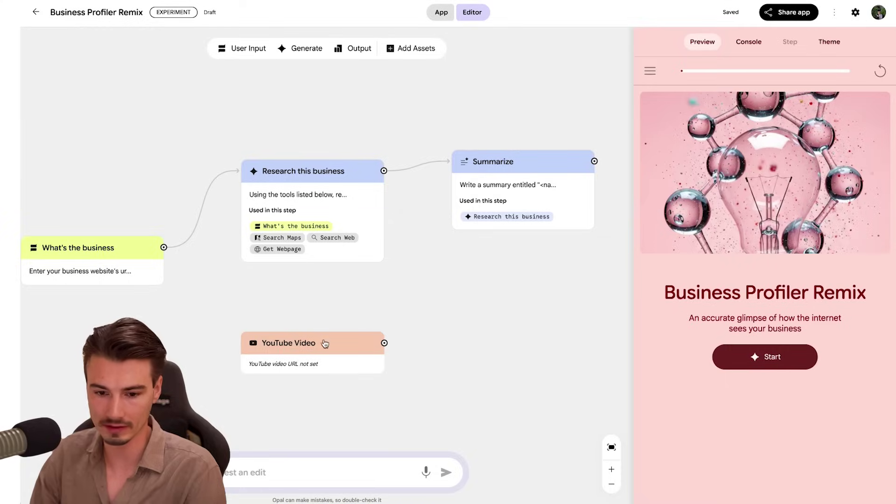
Step: Shift the YouTube Video node slightly within the space below Research this business
left_click_drag(325, 344, 343, 355)
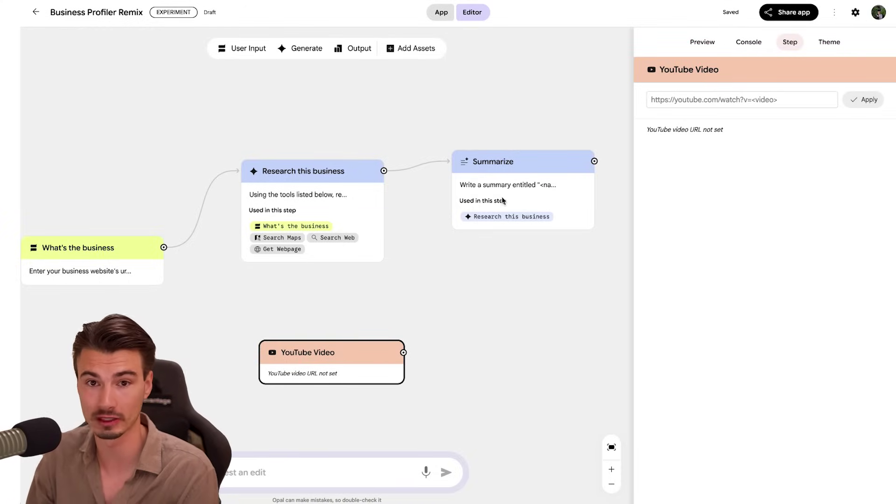
Step: Switch to the Terminal window and close it, terminating the running claude process
key("super+Tab")
key("super+w")
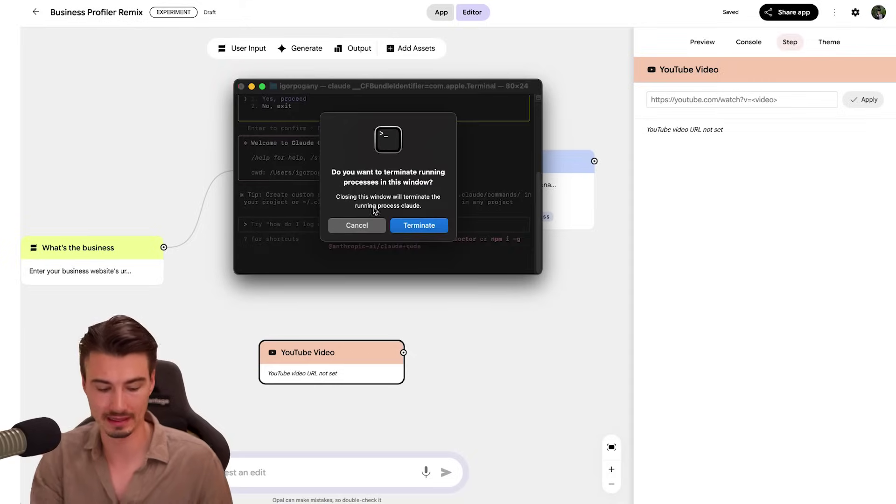
left_click(417, 234)
Step: Move the YouTube Video node directly above Research this business and return to the app preview
left_click_drag(329, 348, 319, 119)
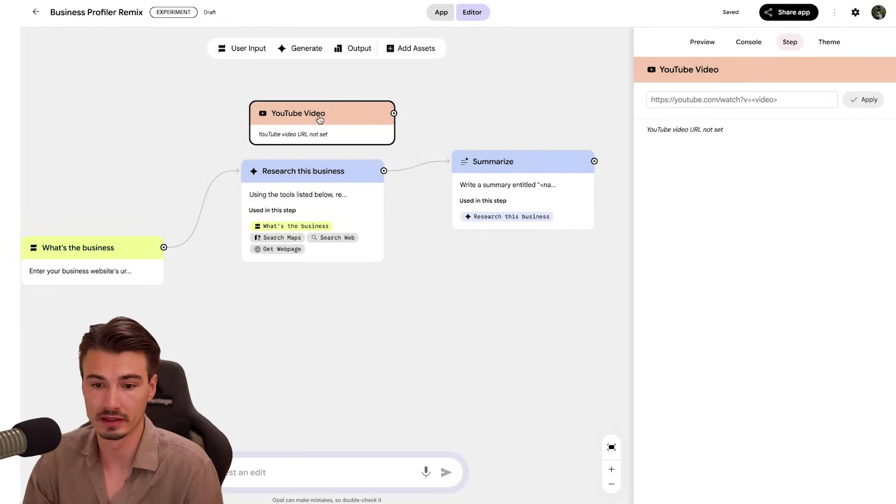
left_click(702, 42)
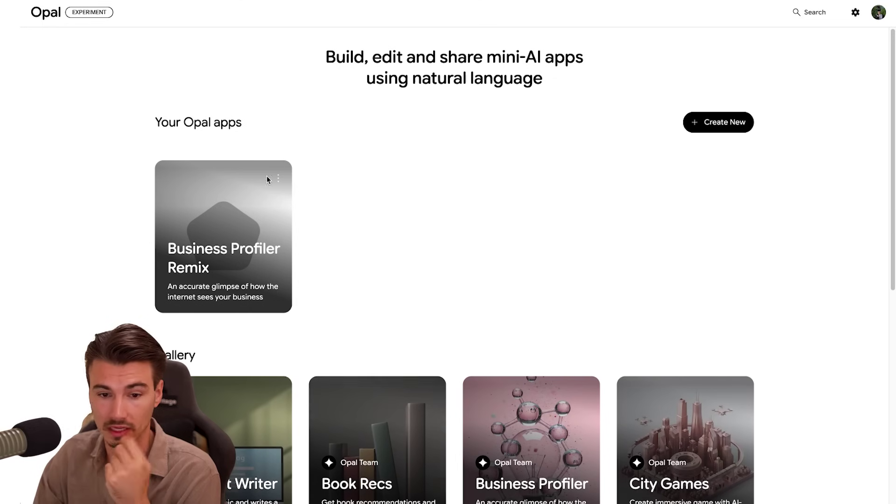
Step: Open the Blog Post Writer app from the gallery
scroll(447, 280, "down", 7)
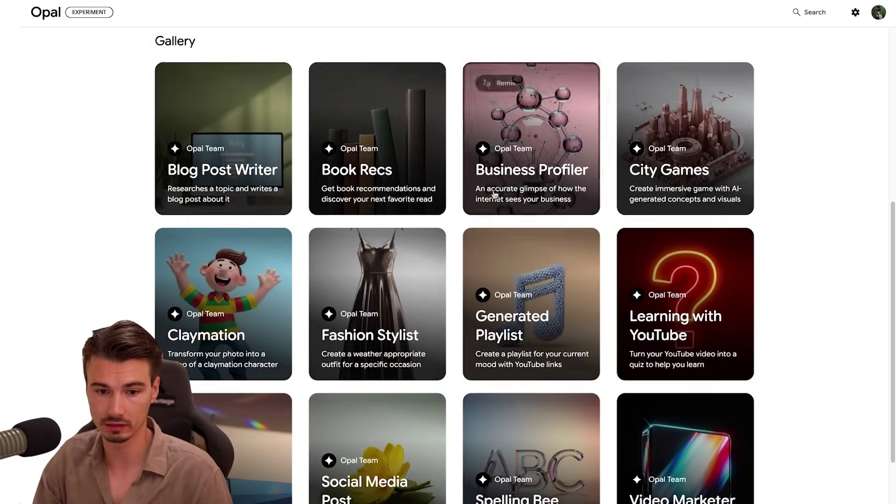
left_click(218, 143)
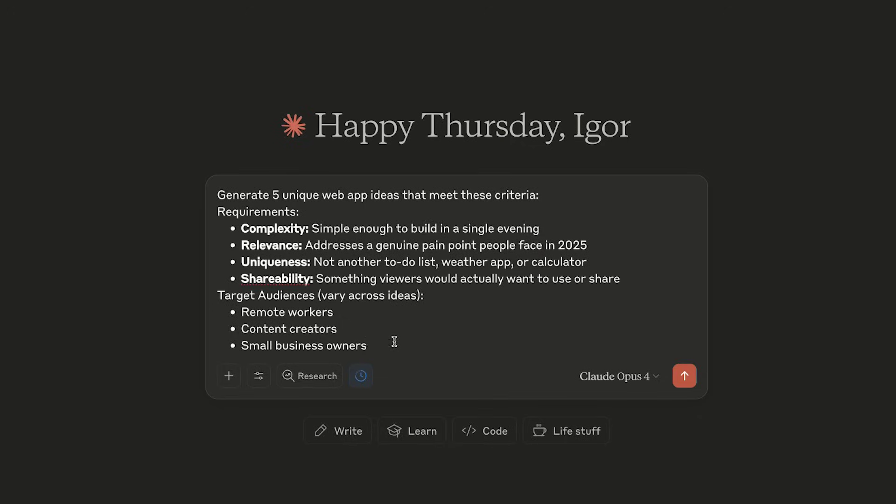
left_click_drag(367, 345, 210, 230)
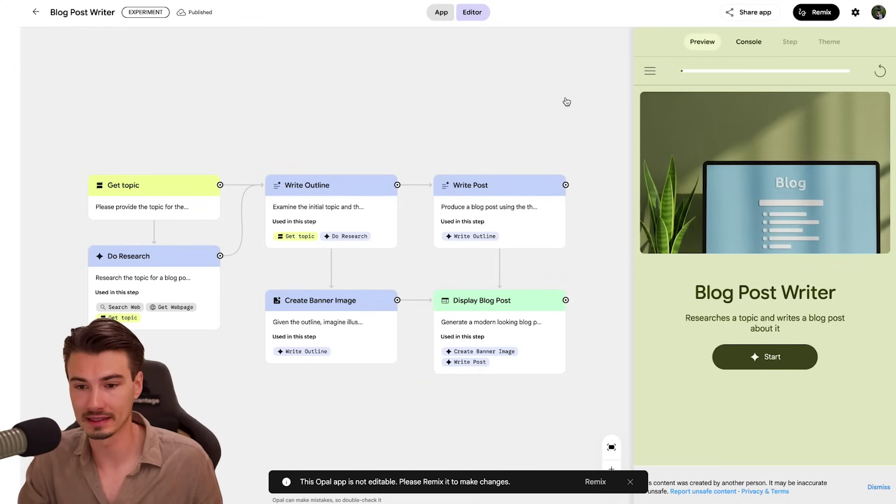
Step: Inspect the Write Post and Display Blog Post steps in the Blog Post Writer workflow
left_click(507, 196)
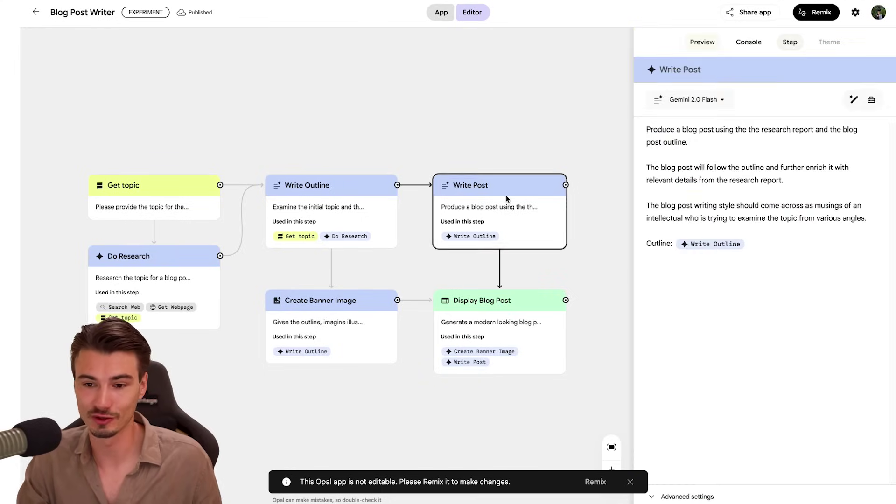
left_click(448, 310)
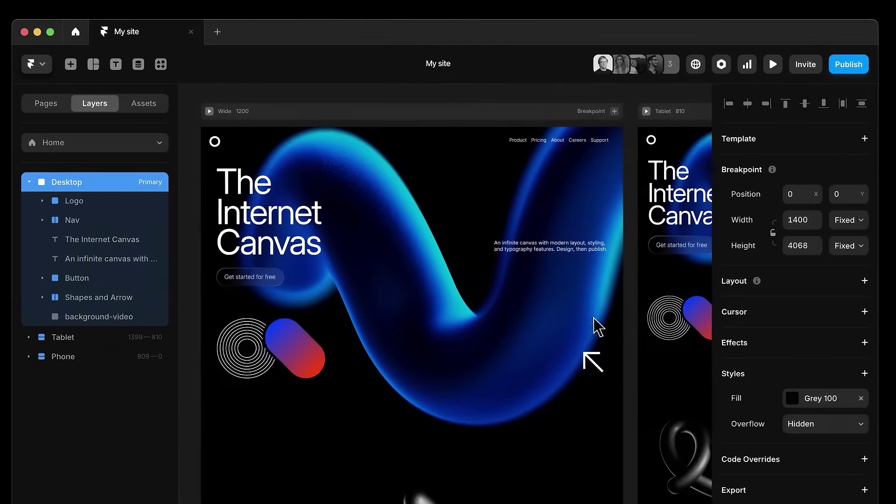
Step: Switch to Framer, start inserting content and have Wireframer generate a page for an AI consulting business
scroll(596, 330, "right", 5)
scroll(383, 317, "right", 1)
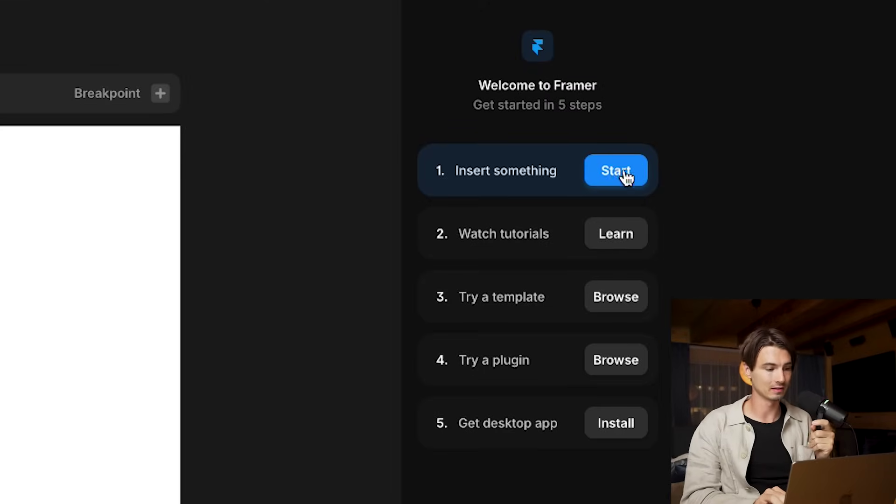
left_click(616, 171)
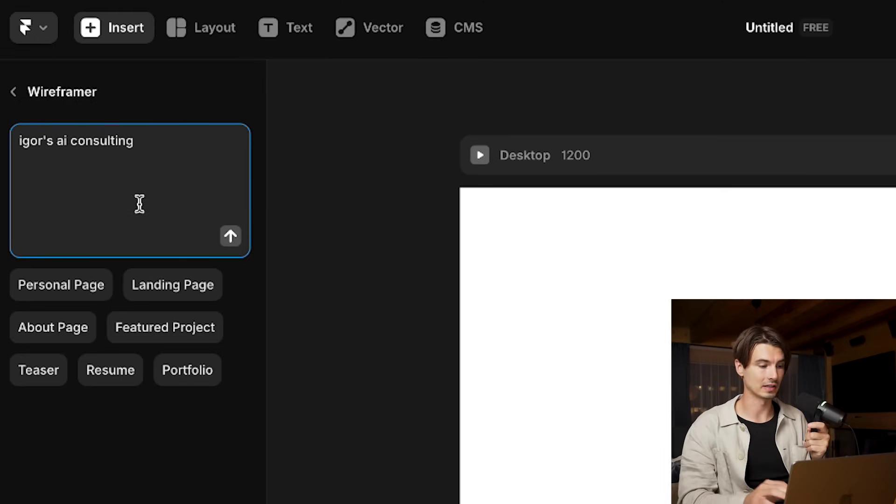
key("Return")
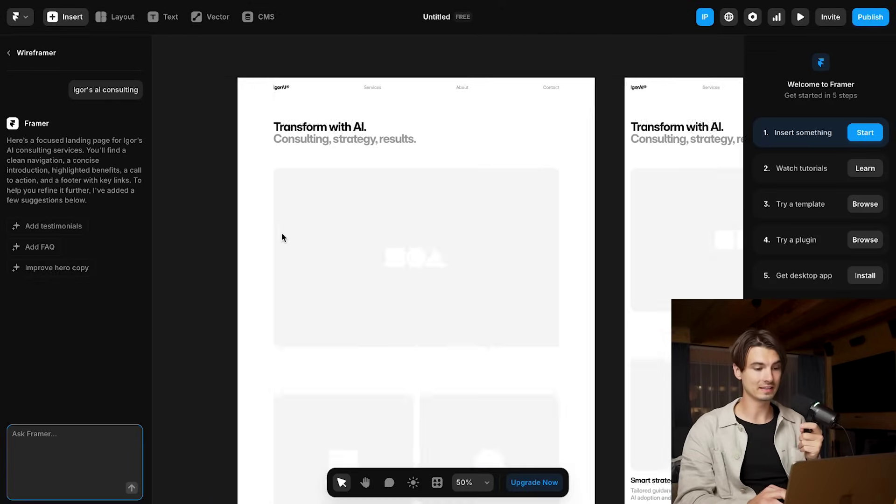
Step: Apply the suggested addition of an FAQ section about AI consulting and review the generated page down to its footer
scroll(281, 237, "down", 3)
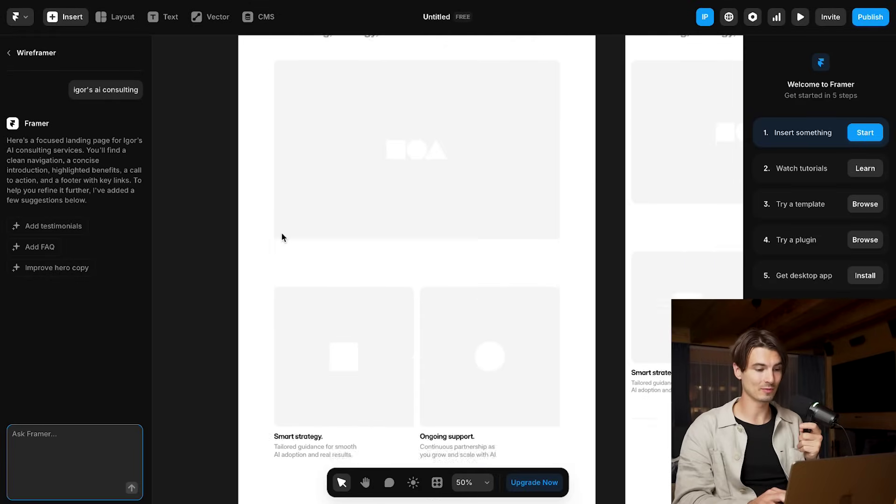
scroll(282, 237, "down", 2)
left_click(40, 246)
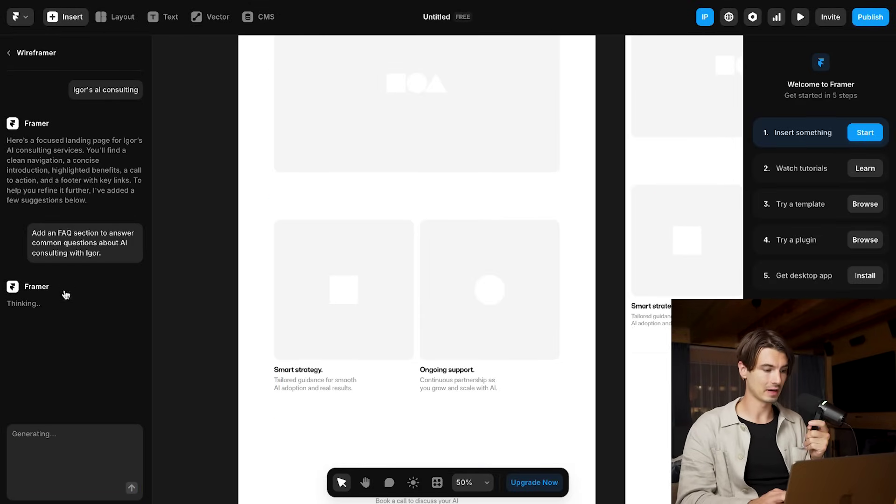
scroll(356, 265, "down", 3)
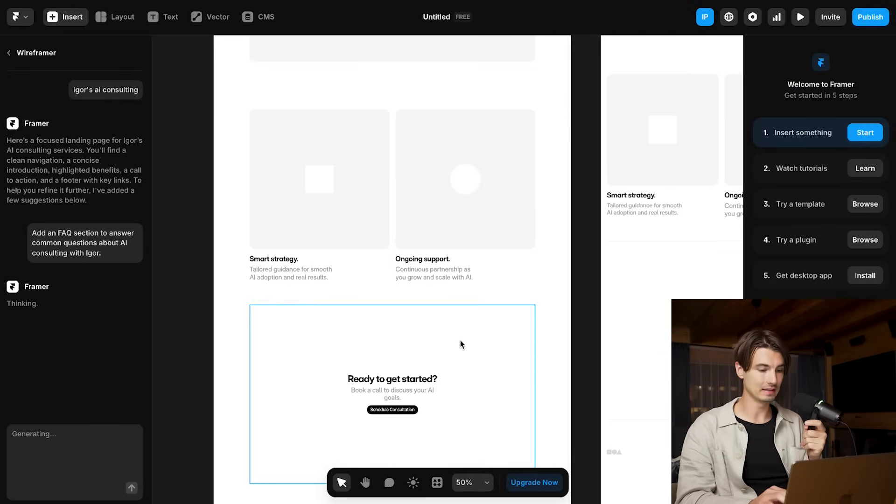
scroll(460, 341, "down", 8)
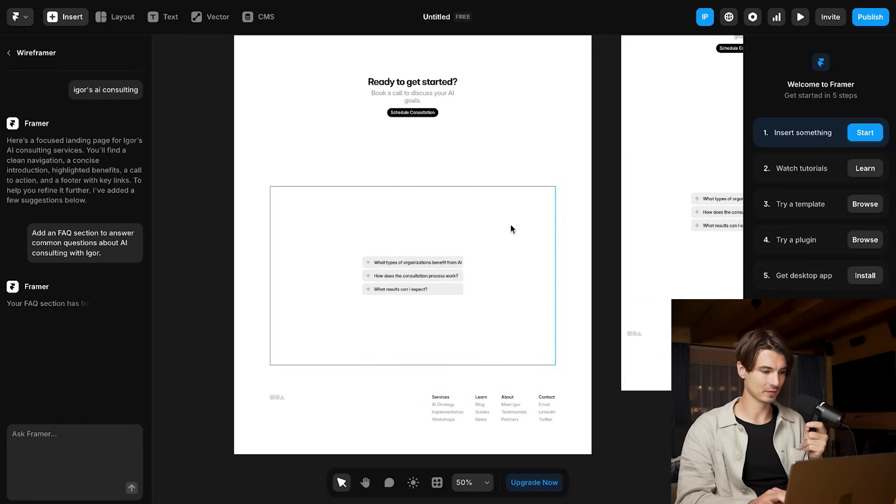
scroll(510, 229, "up", 5)
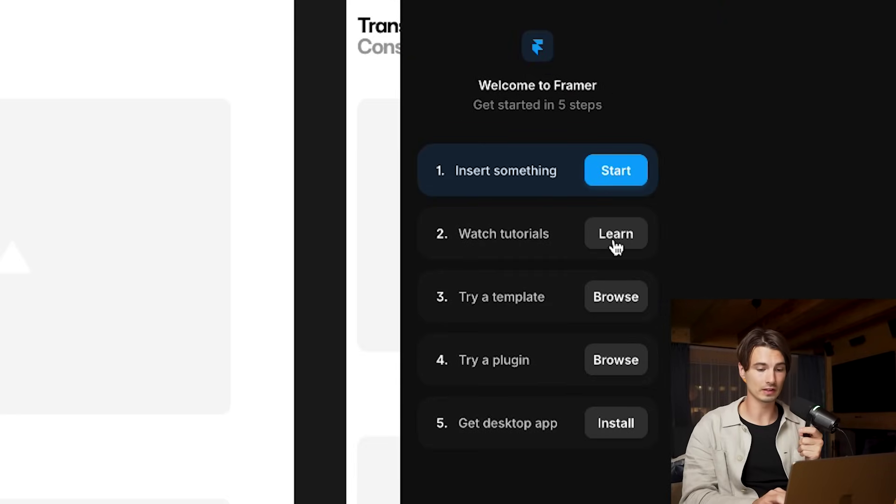
Step: Open the plugin marketplace from the getting-started checklist and browse the available plugins
left_click(616, 360)
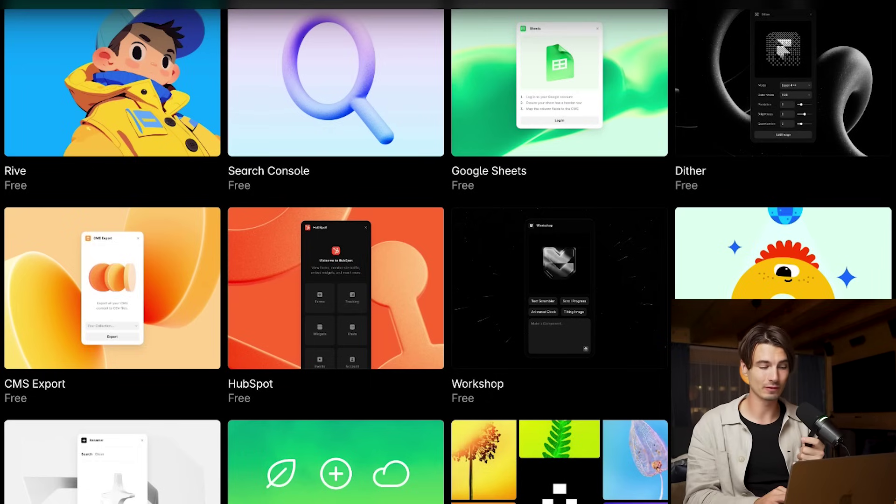
scroll(448, 252, "down", 5)
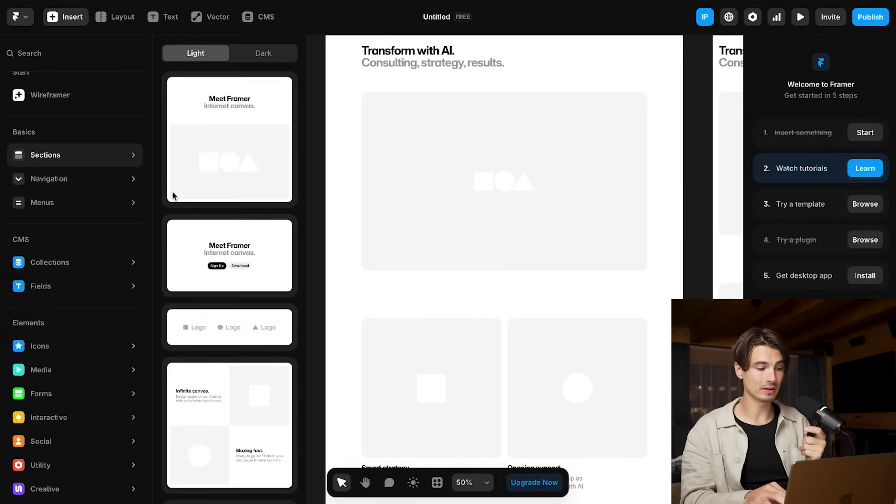
Step: Review the Getting Started article in the CMS Articles collection, close it and return to the blog page
mouse_move(56, 266)
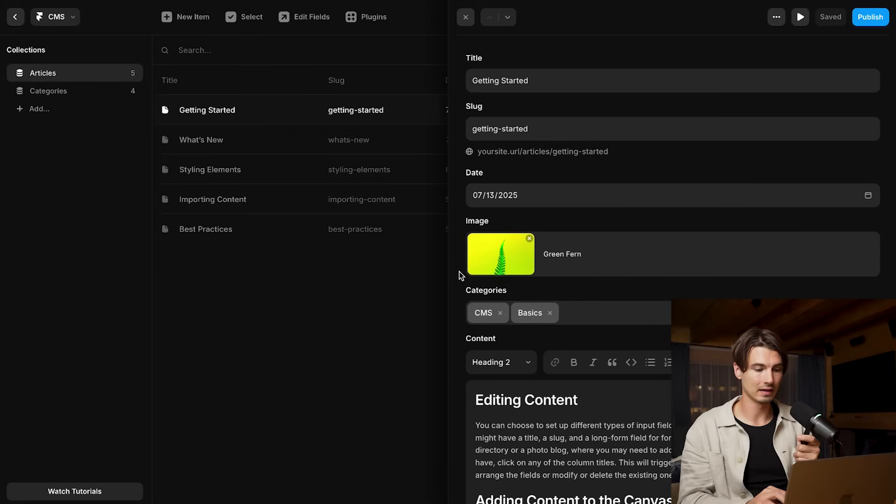
scroll(537, 285, "down", 5)
scroll(538, 279, "up", 5)
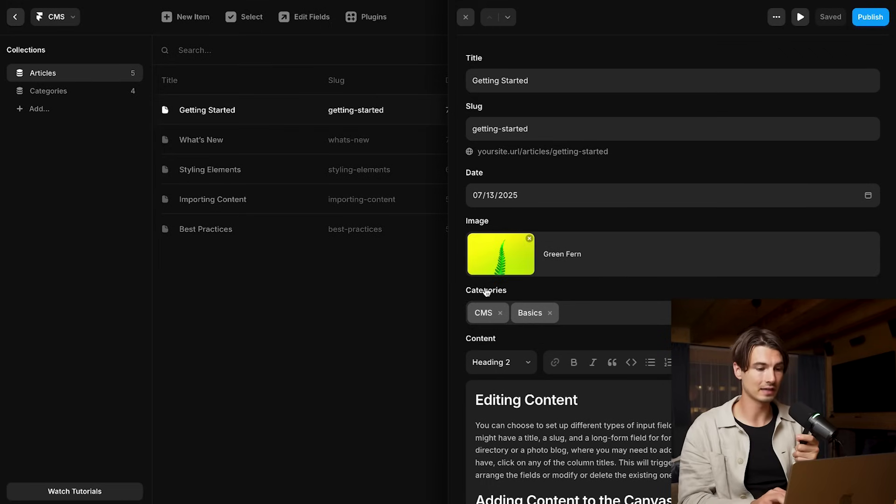
left_click(366, 334)
left_click(16, 22)
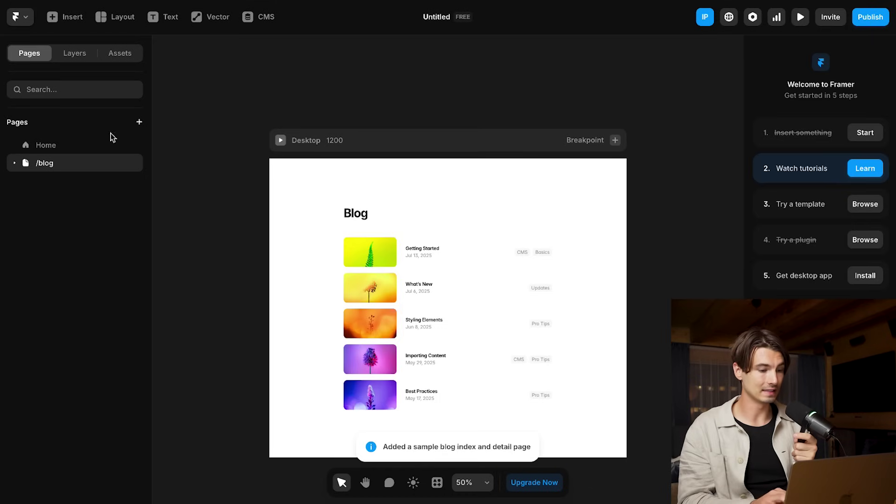
left_click(24, 21)
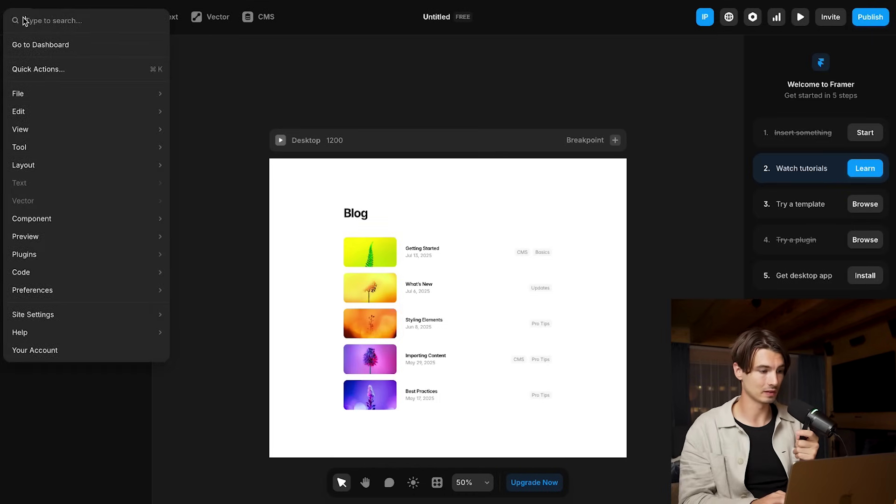
left_click(536, 262)
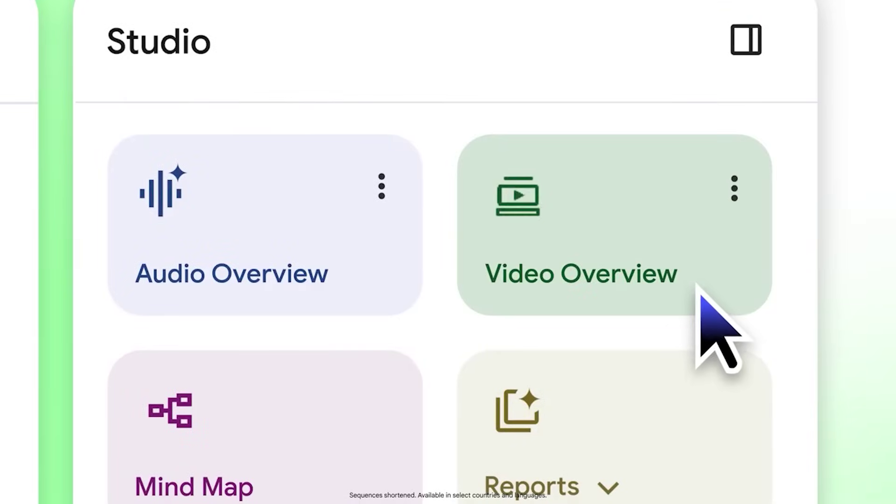
Step: Switch to NotebookLM, create a Video Overview and play The World of Surrealism in full screen
left_click(695, 283)
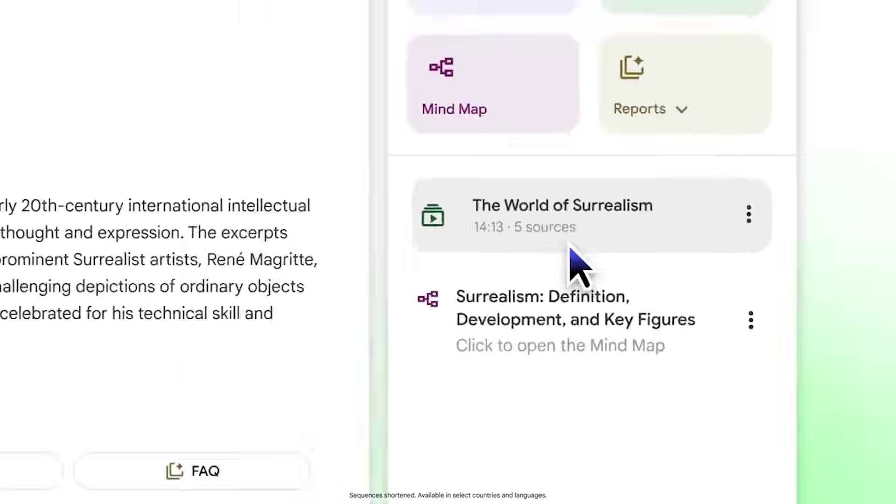
left_click(406, 298)
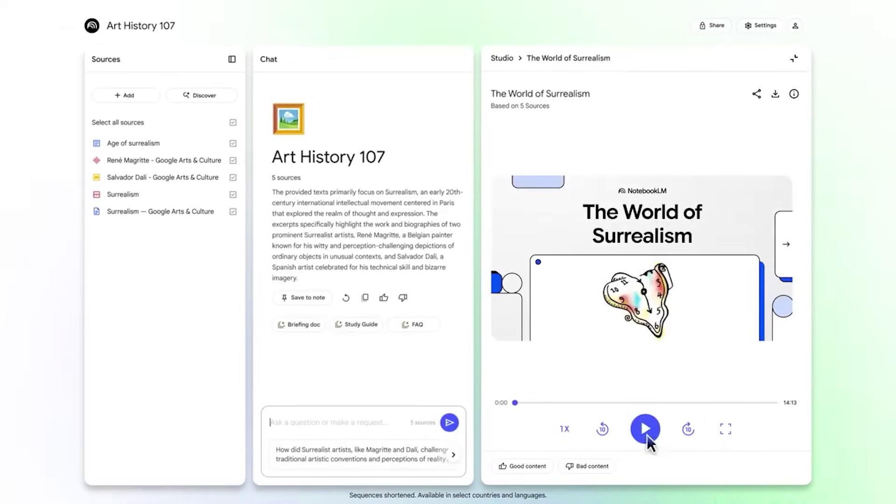
left_click(645, 429)
left_click(725, 429)
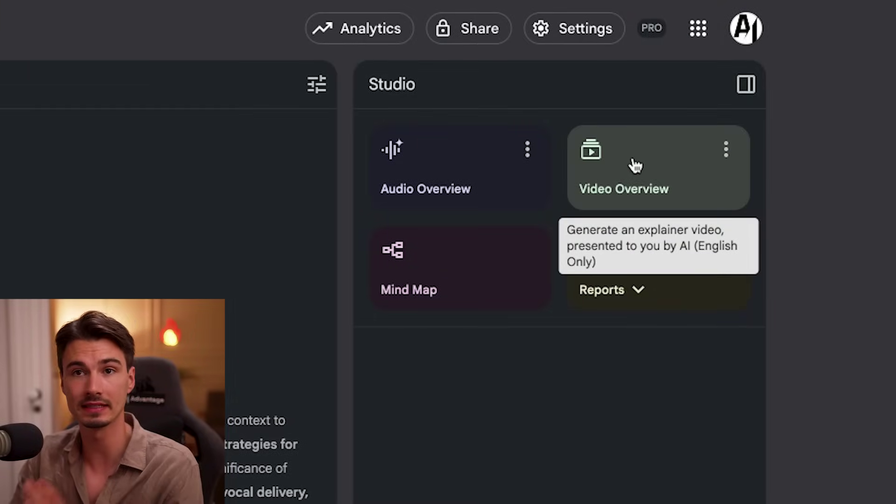
Step: Generate a Video Overview in the public speaking notebook and expand The World of Surrealism video to full screen
left_click(630, 169)
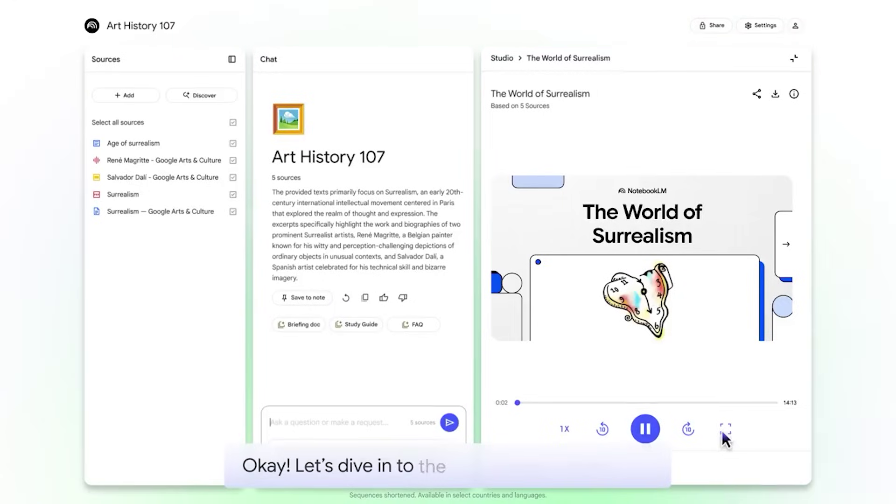
left_click(725, 430)
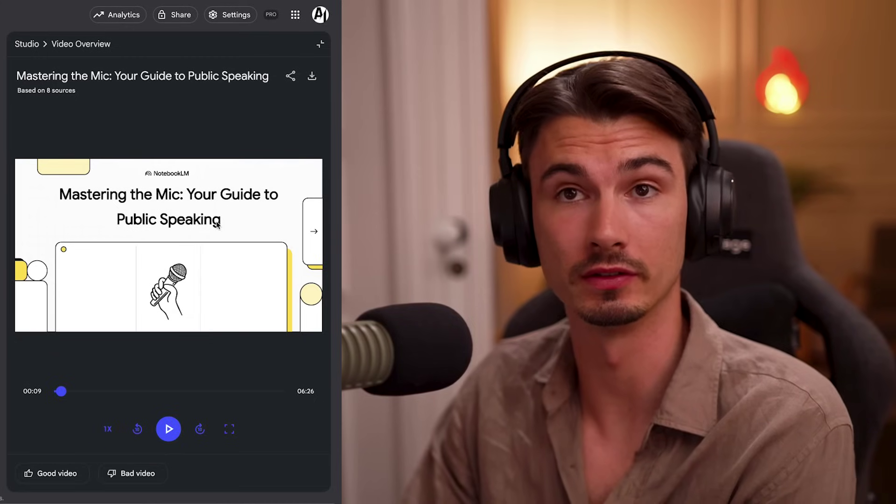
Step: Play the Mastering the Mic: Your Guide to Public Speaking video and skip ahead to sample slides around 04:58 and 06:00
left_click(167, 428)
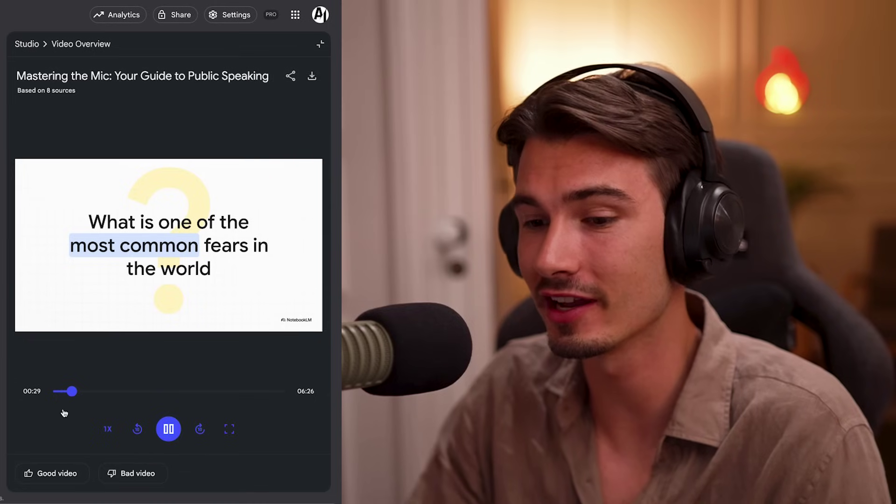
left_click_drag(78, 398, 106, 397)
left_click(230, 391)
left_click(168, 428)
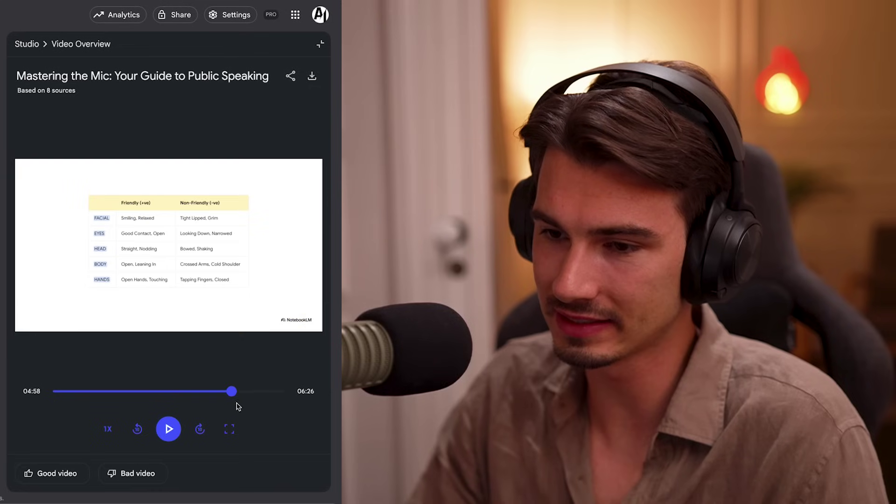
left_click(168, 439)
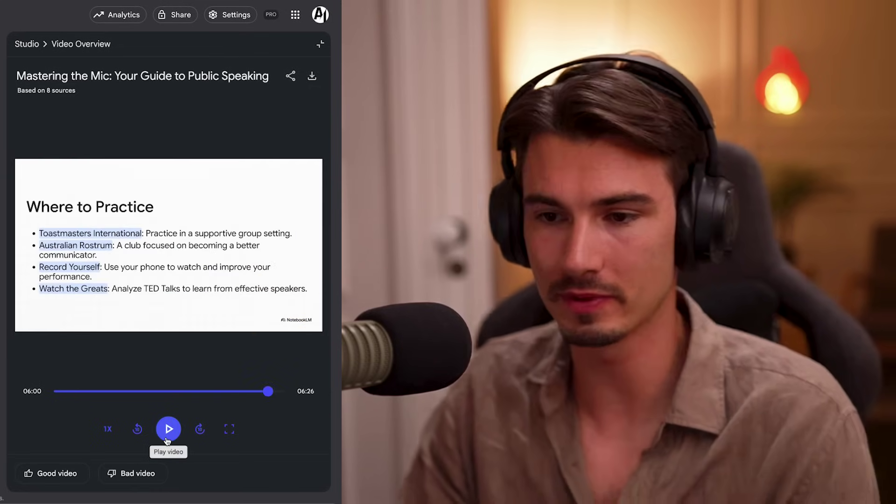
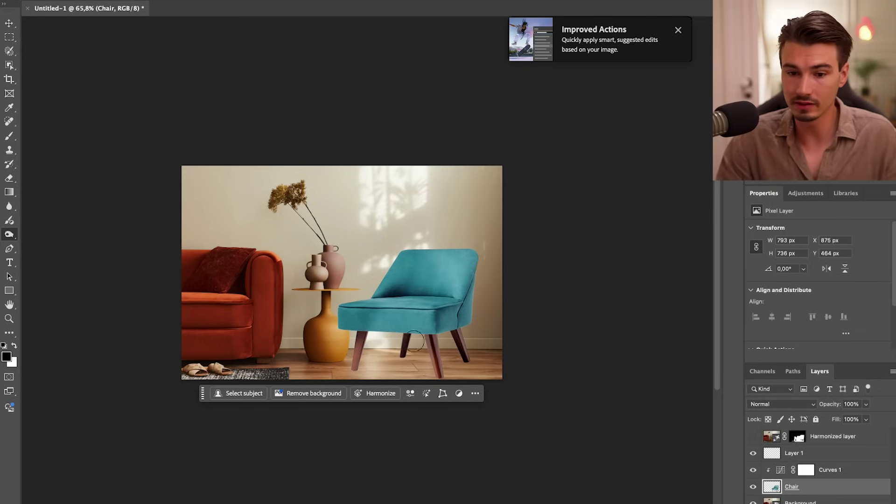
Step: In Photoshop, hide Layer 1 and Curves 1, compare with the Harmonized layer toggled on and off, leave it shown, and dismiss the notification
left_click(754, 470)
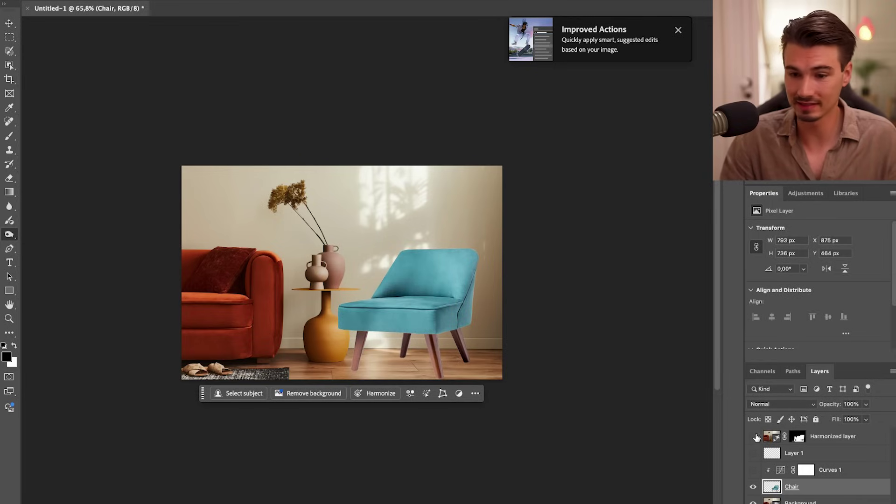
left_click(754, 437)
left_click(753, 437)
left_click(754, 438)
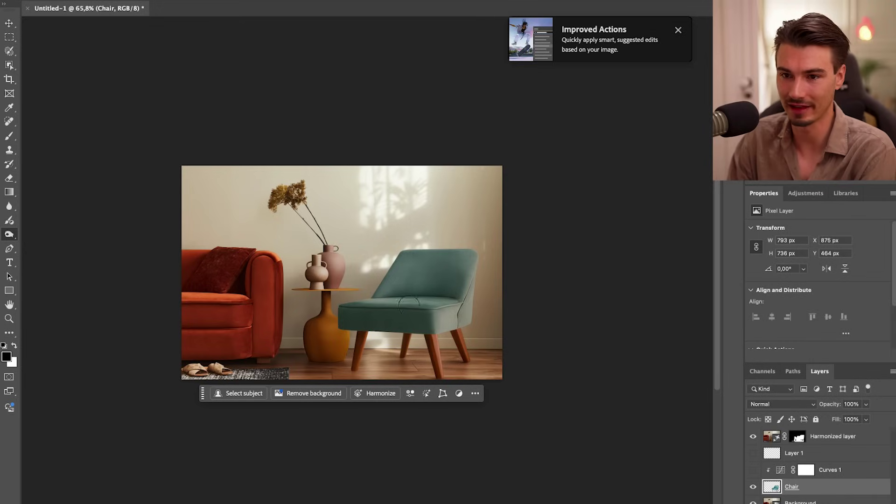
left_click(679, 31)
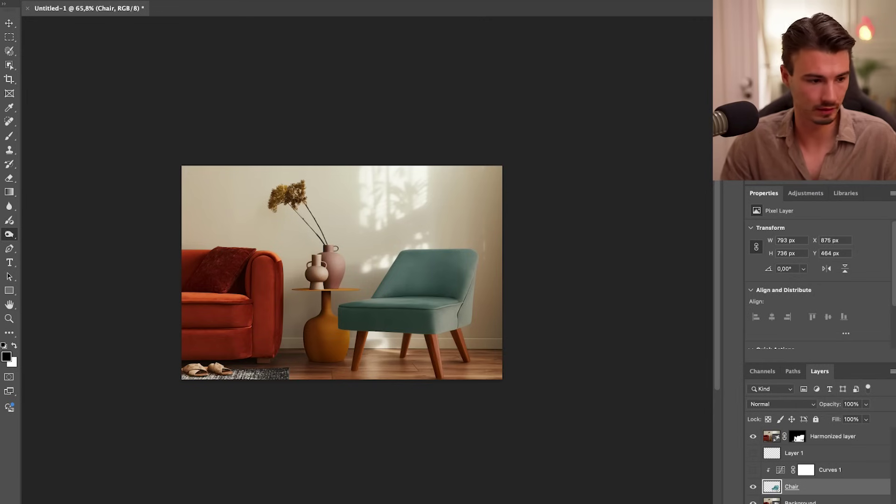
Step: Paste the autumn lake landscape and the red boat photo into the document as new layers
key("ctrl+v")
key("ctrl+t")
key("ctrl+v")
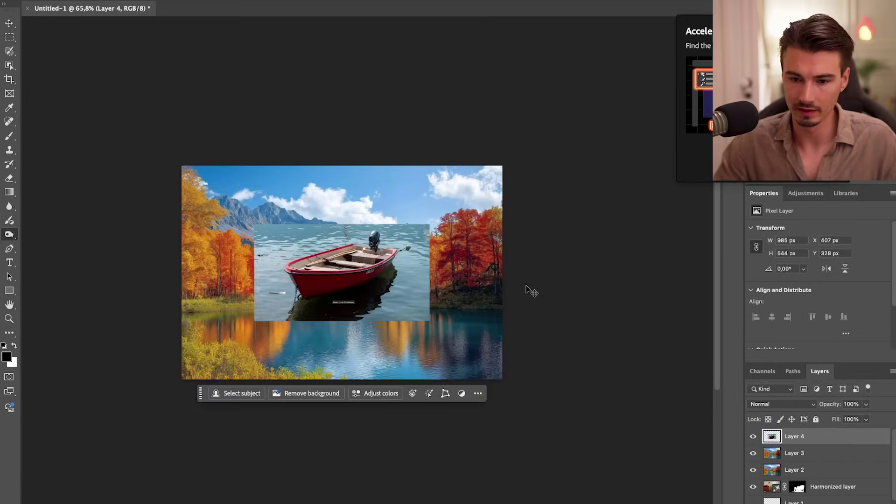
Step: Select the red boat with the Object Selection tool and mask out the water around it on Layer 4
scroll(340, 275, "up", 5)
key("w")
left_click(347, 279)
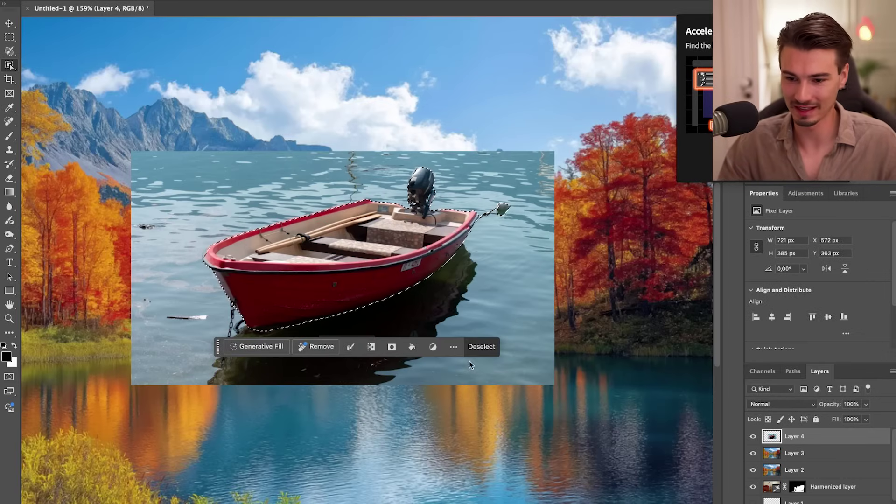
left_click(391, 347)
key("v")
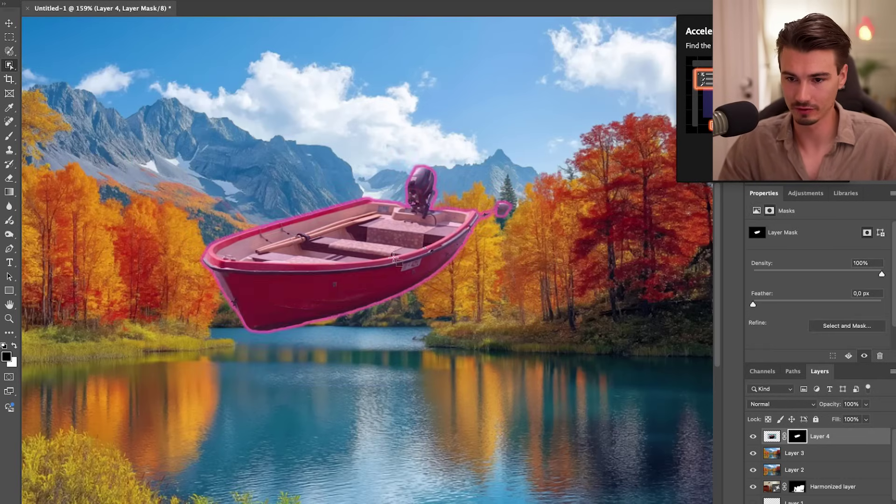
Step: Place the masked red boat on the water near the lower edge of the lake and scale it to about 302 × 166 px
left_click_drag(378, 326, 481, 485)
scroll(480, 486, "down", 3)
key("ctrl+t")
left_click_drag(571, 462, 464, 294)
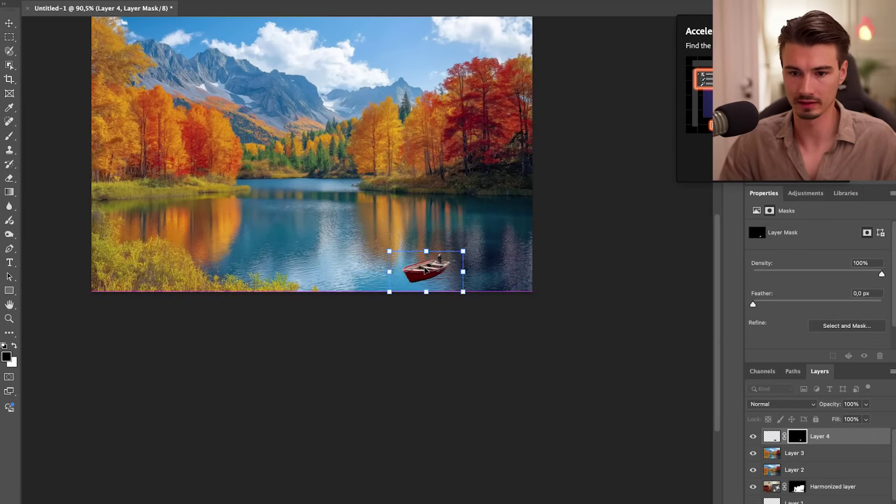
key("Return")
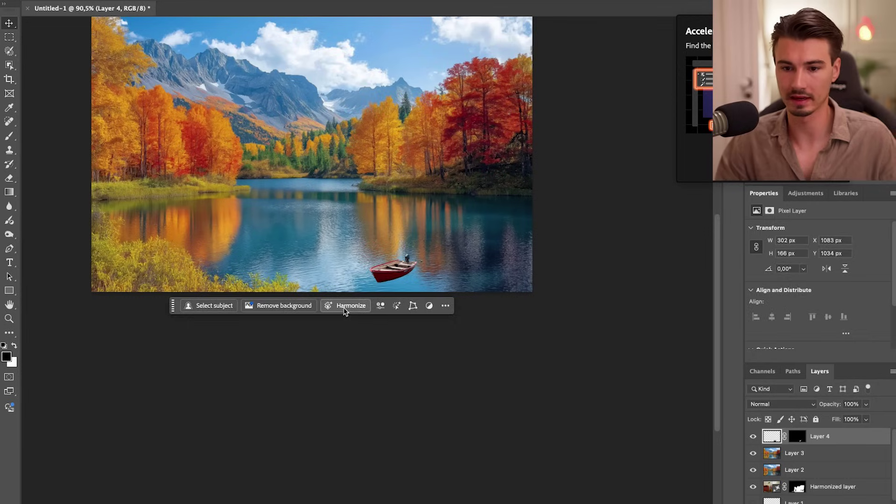
Step: Harmonize the boat on Layer 4 with the autumn lake scene and inspect the generated variation
left_click(348, 306)
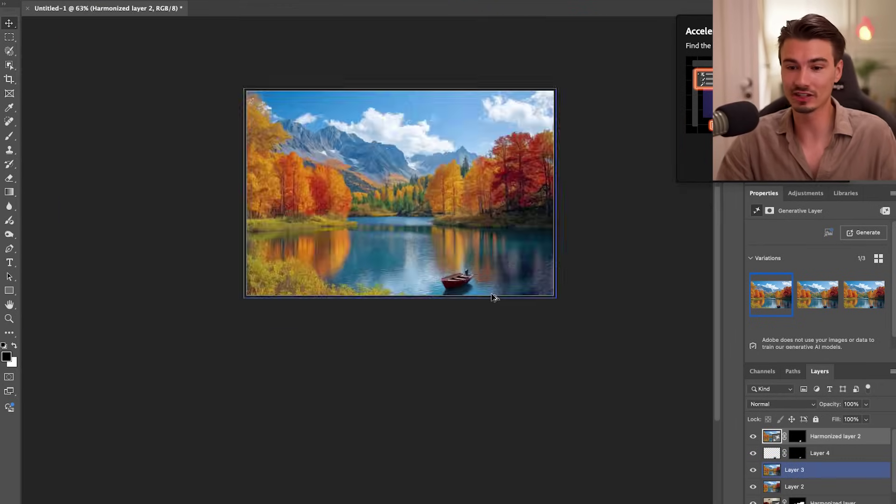
scroll(495, 297, "down", 5)
scroll(496, 303, "up", 8)
scroll(390, 267, "down", 3)
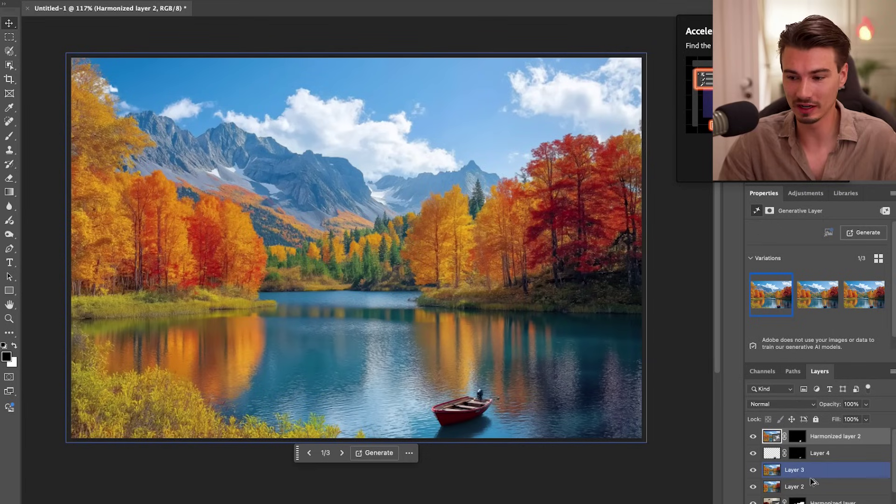
Step: Compare the boat with and without Harmonized layer 2, leave the layer shown, and examine the boat's shadow and blending up close
left_click(778, 456)
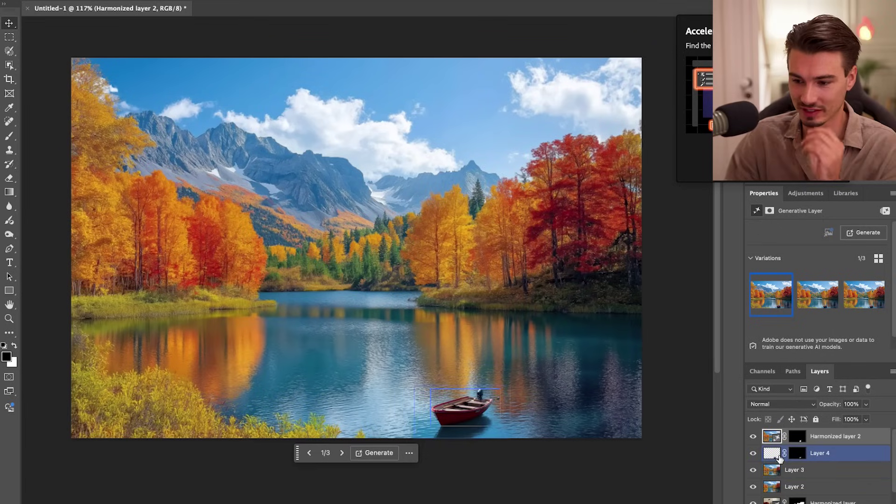
left_click(752, 437)
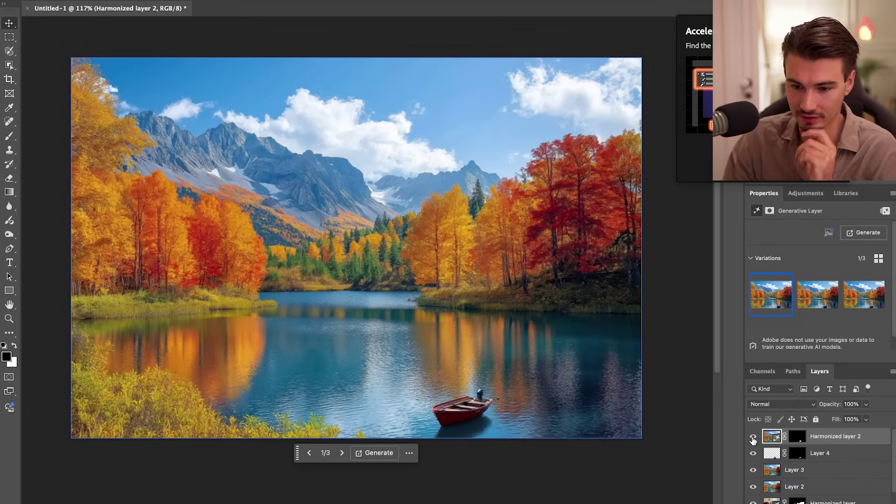
left_click(550, 421)
scroll(549, 421, "up", 5)
scroll(560, 415, "down", 6)
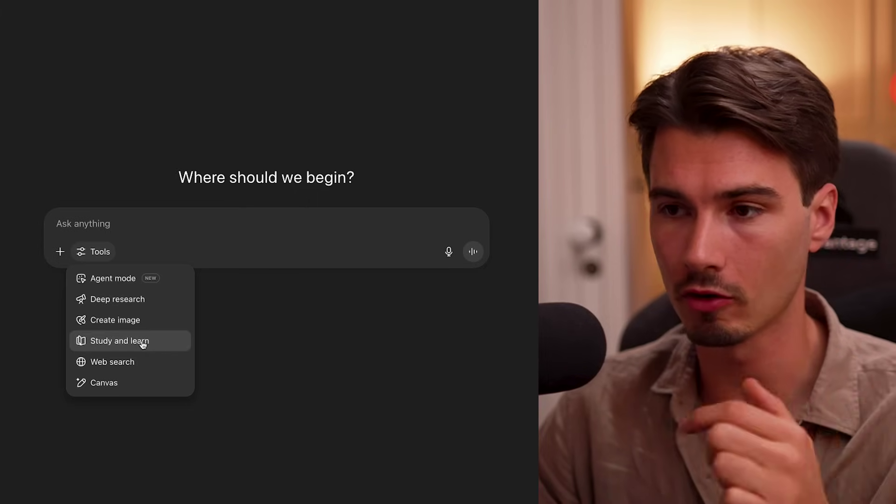
Step: In ChatGPT, turn on Study and learn mode and submit the prompt "give me information about the basics of python"
left_click(170, 344)
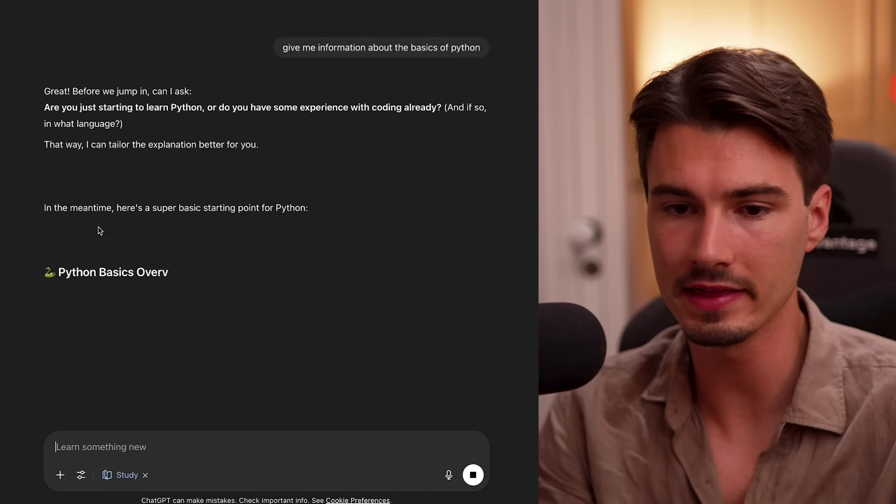
left_click_drag(148, 124, 75, 116)
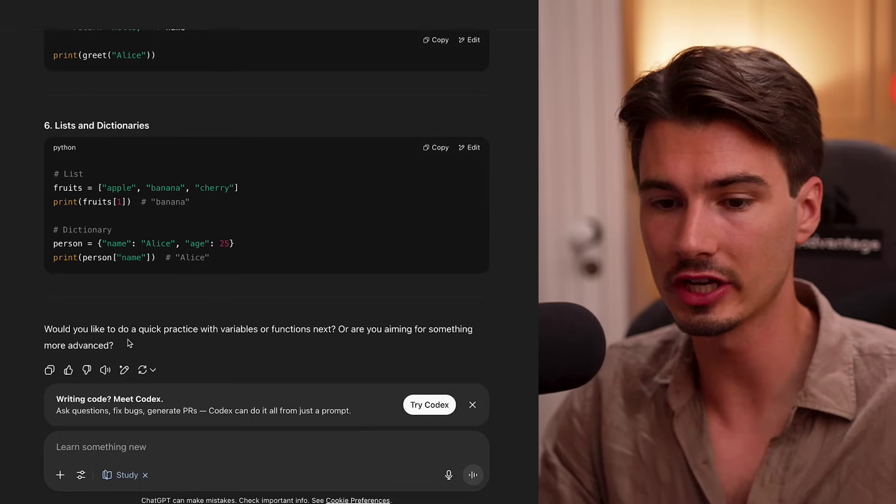
Step: Highlight the closing question about further practice and reply "llets do the practice"
left_click_drag(130, 343, 90, 326)
left_click(61, 438)
type("llets do the practice")
key("Return")
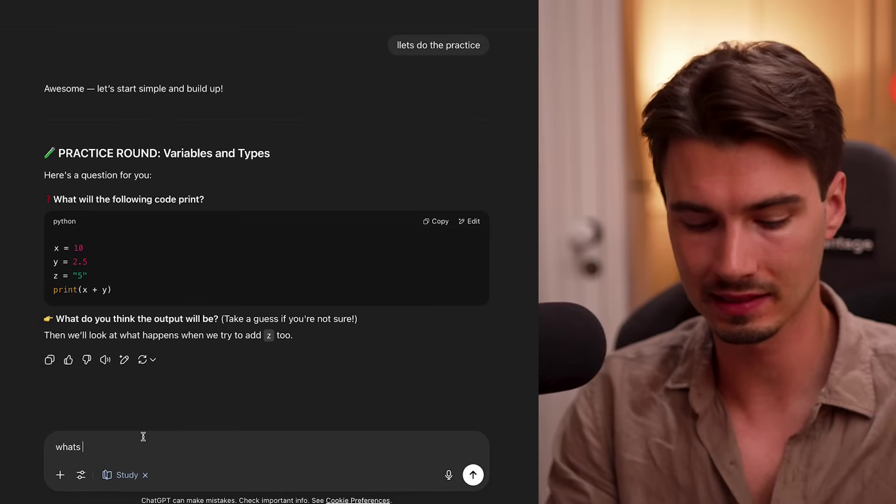
Step: Ask "whats the answer" to the practice question and highlight the guided explanation and multiple-choice question in the reply
type("whats the answer")
key("Return")
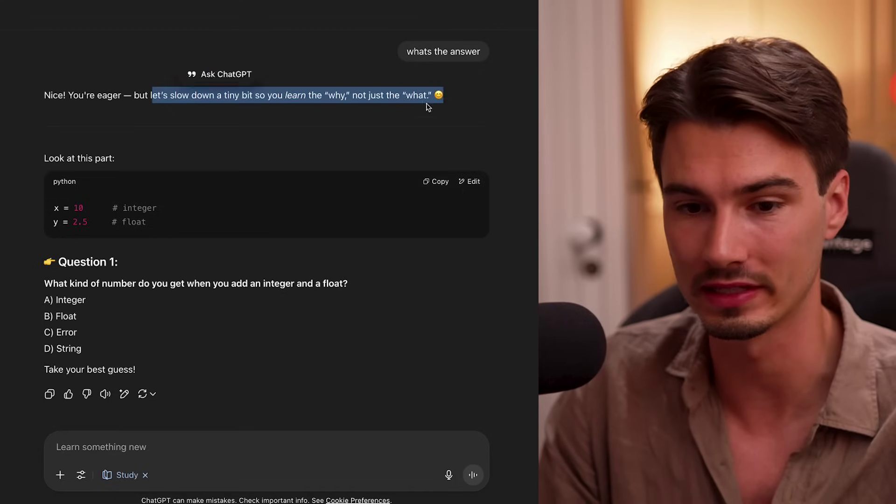
left_click_drag(48, 147, 507, 351)
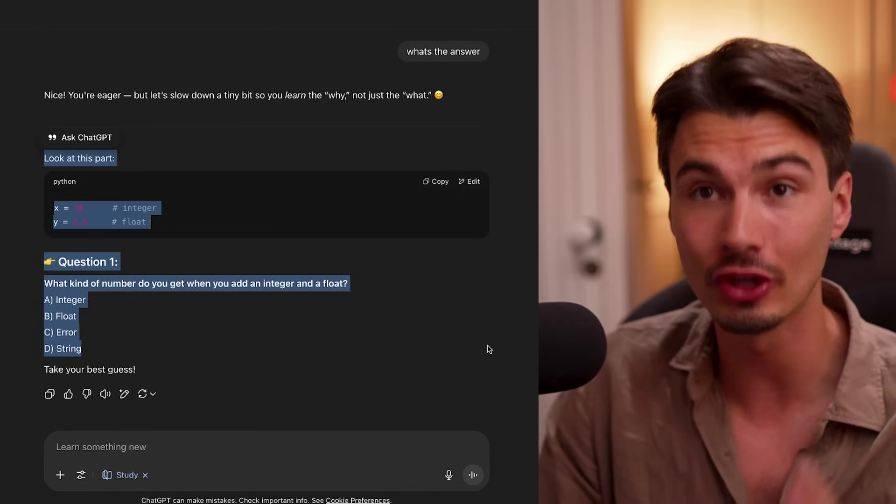
left_click(510, 344)
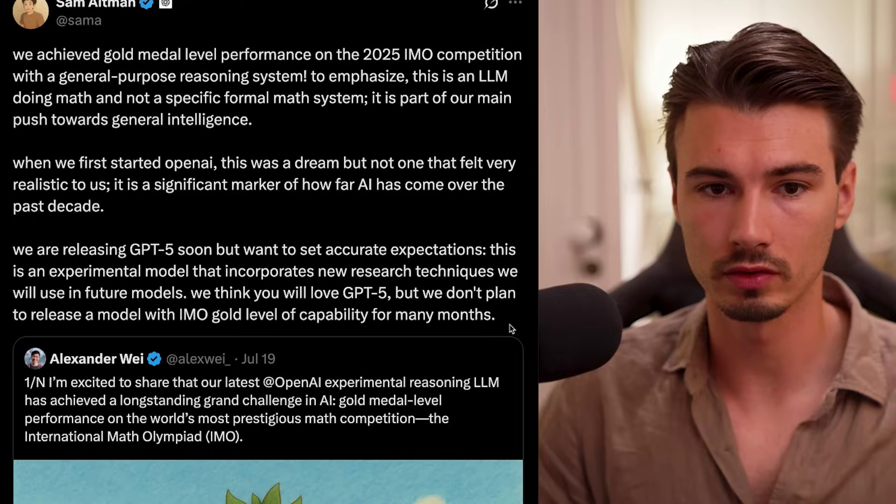
Step: Read Sam Altman's post on the 2025 IMO result, highlighting the GPT-5 release paragraph, and look over the quoted post
scroll(513, 332, "up", 1)
left_click_drag(504, 331, 35, 57)
left_click_drag(177, 261, 394, 326)
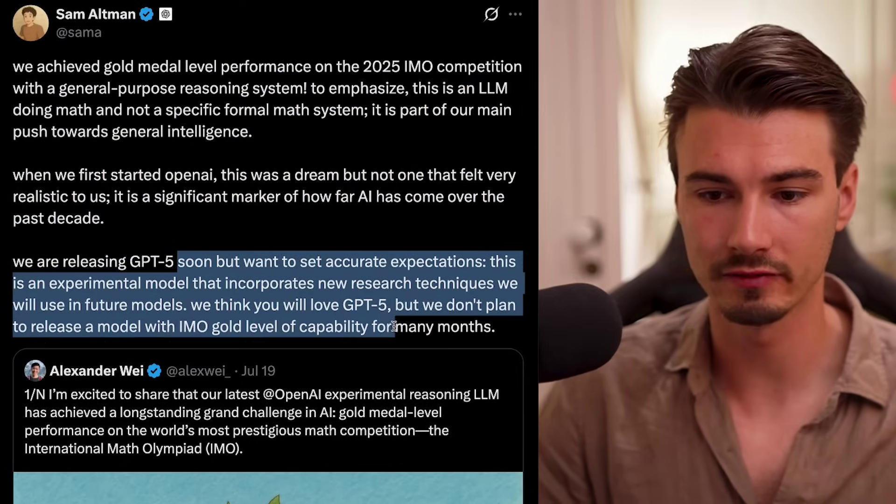
scroll(394, 326, "down", 9)
scroll(110, 431, "up", 1)
scroll(110, 431, "down", 2)
scroll(377, 313, "up", 2)
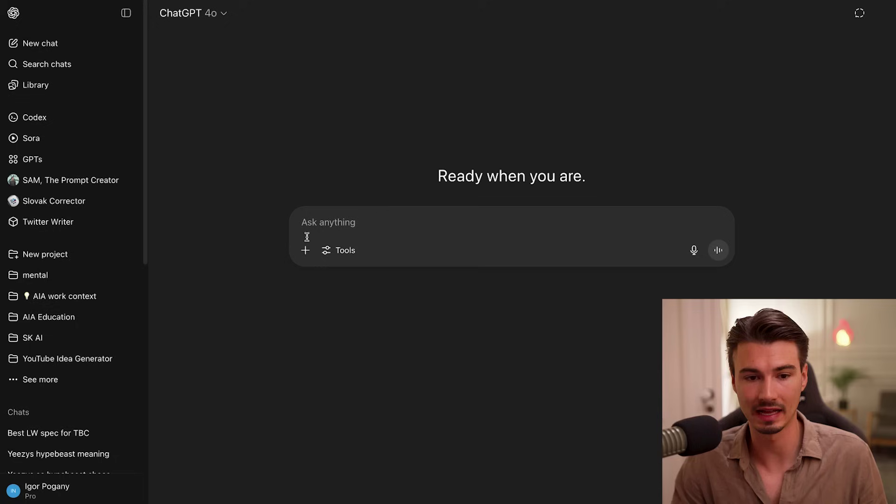
Step: In a new ChatGPT chat, switch the model to o3 and enable web search for the prompt
left_click(201, 13)
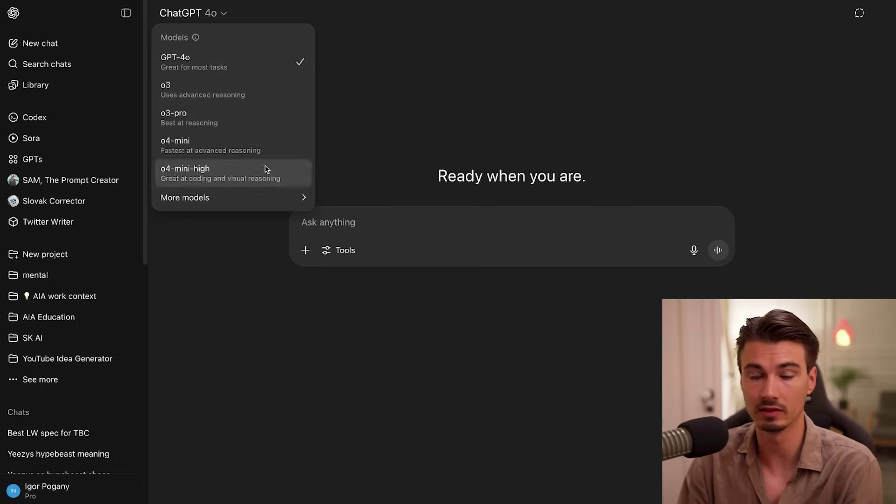
left_click(339, 250)
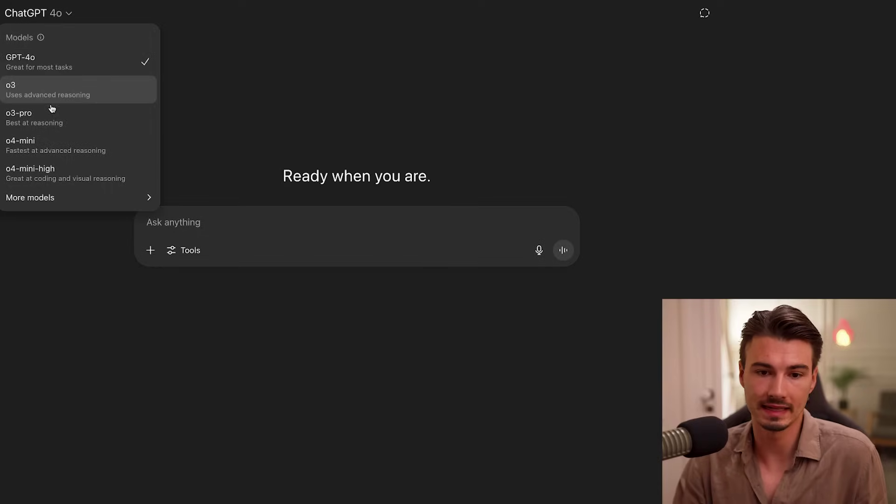
left_click(48, 98)
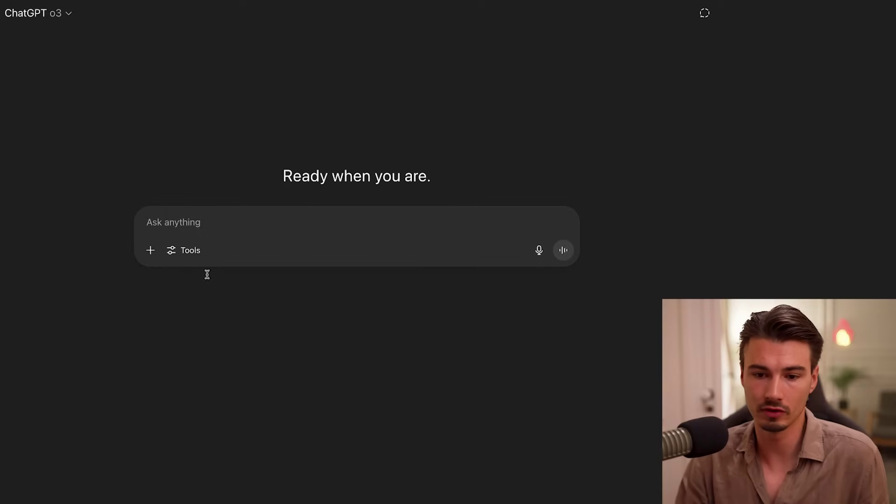
left_click(174, 244)
left_click(211, 379)
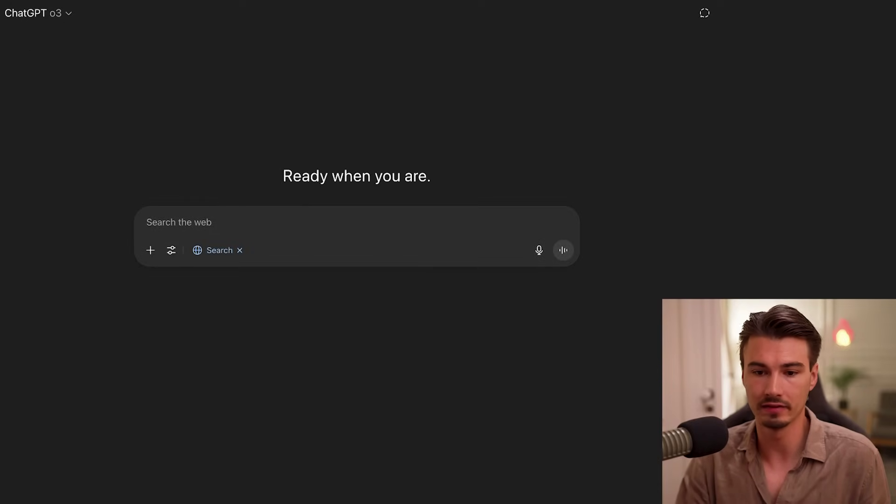